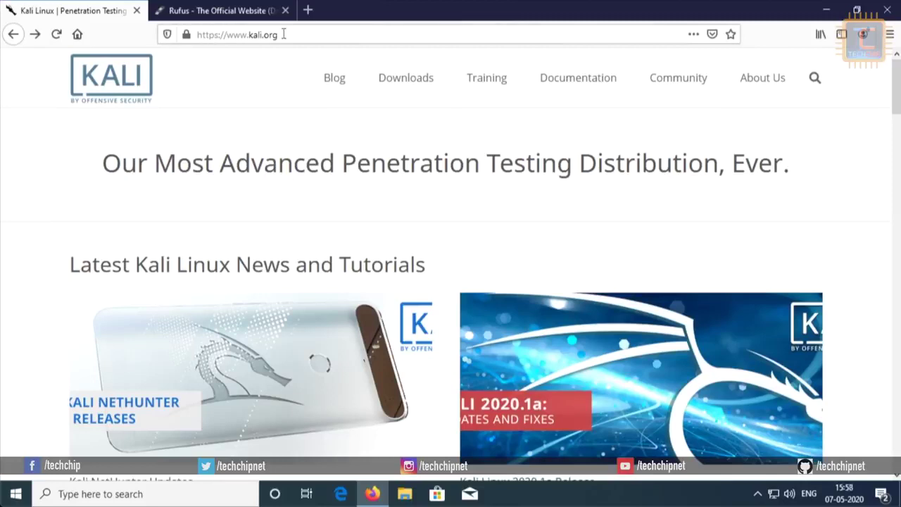
Step: Open the Kali Linux downloads page from the Kali website and go to its list of installer and live images
mouse_move(399, 85)
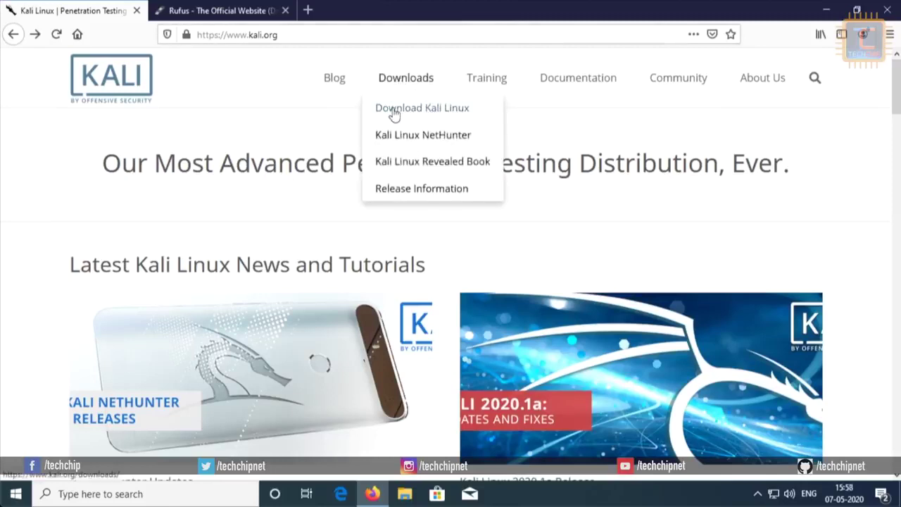
click(394, 112)
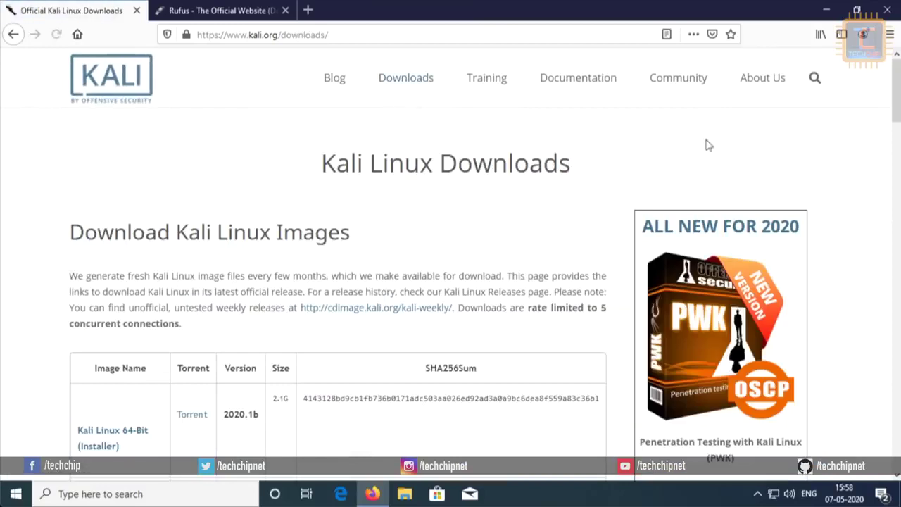
drag(892, 102, 893, 146)
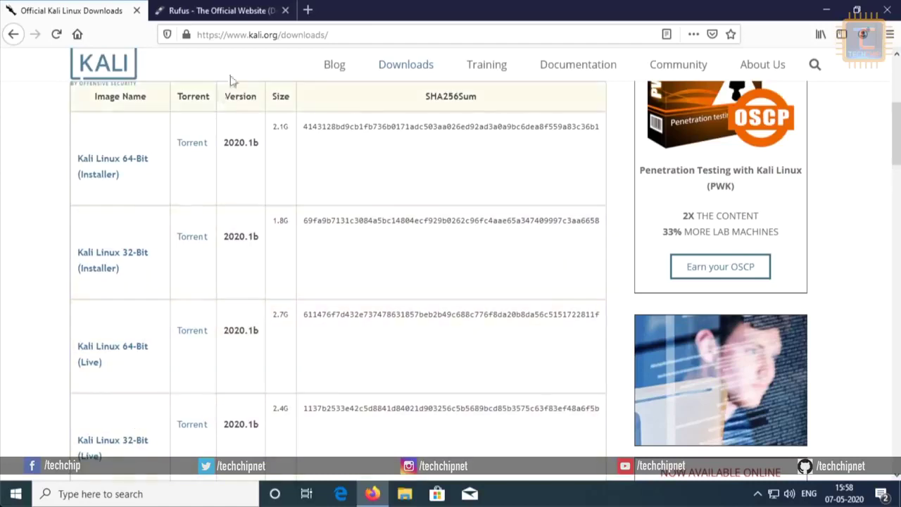
Step: View the Rufus 3.10 download links on the Rufus website, and minimize the browser to reach the downloaded files on the desktop
click(216, 13)
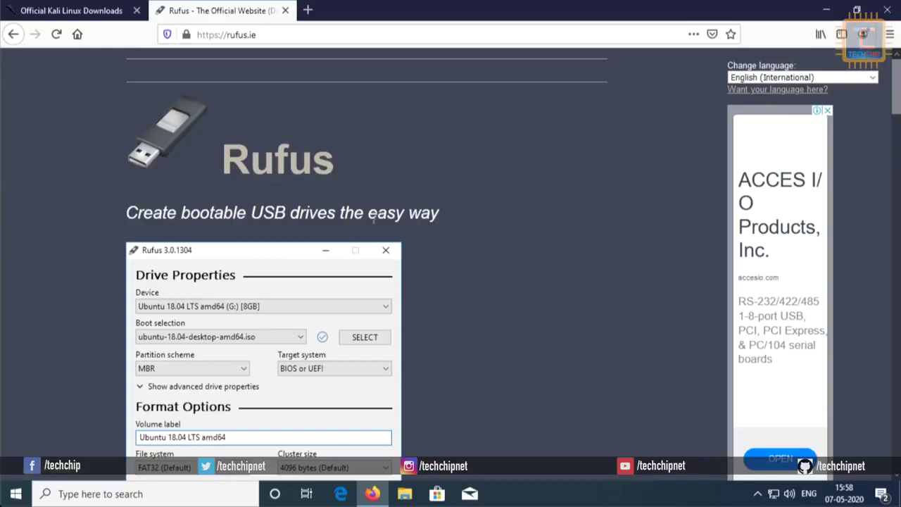
drag(893, 110, 899, 205)
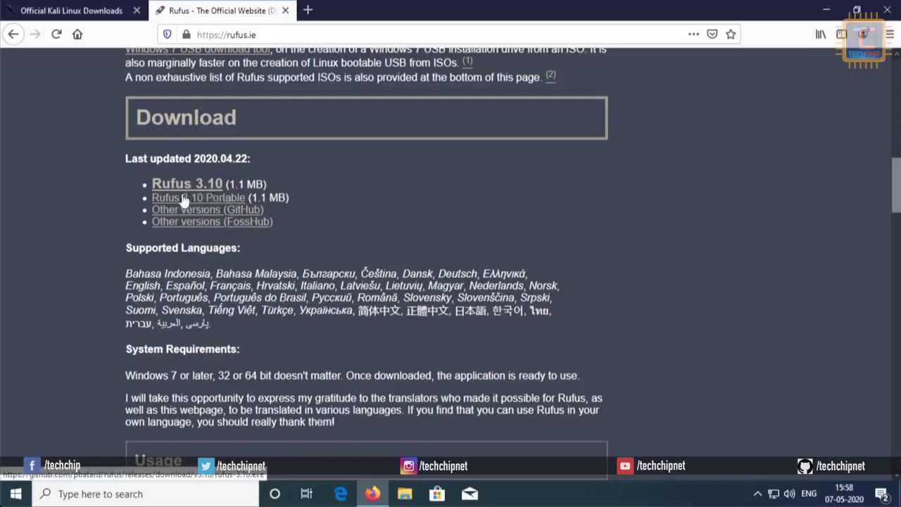
click(826, 10)
drag(107, 103, 264, 21)
click(285, 23)
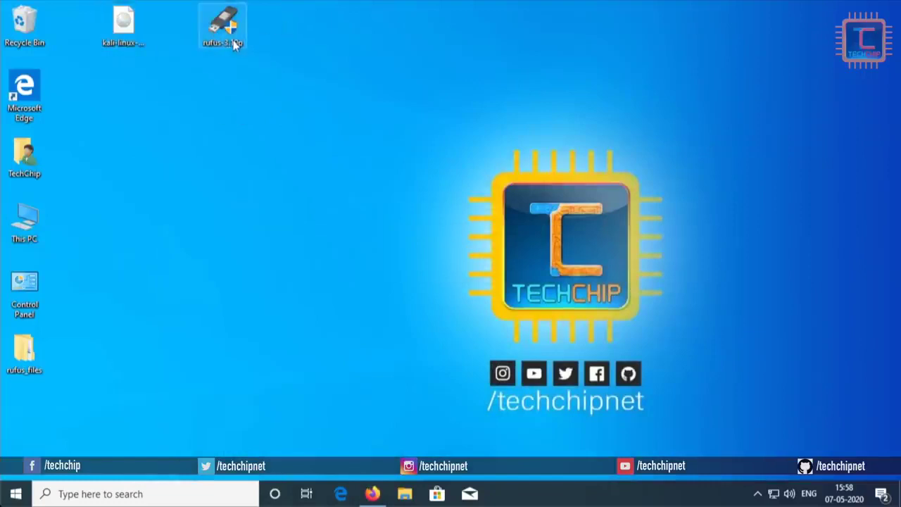
mouse_move(120, 24)
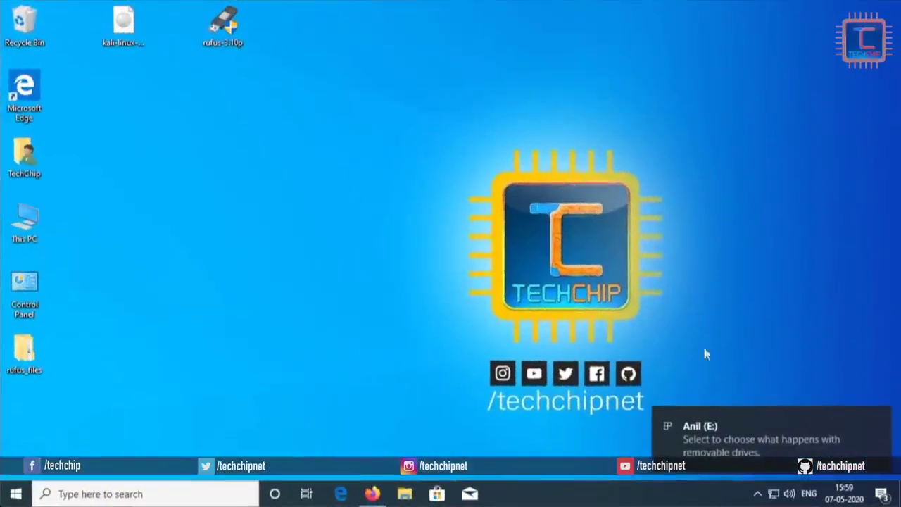
Step: Launch portable Rufus 3.10 from the desktop with permission to make changes, and decline online update checks
double_click(217, 31)
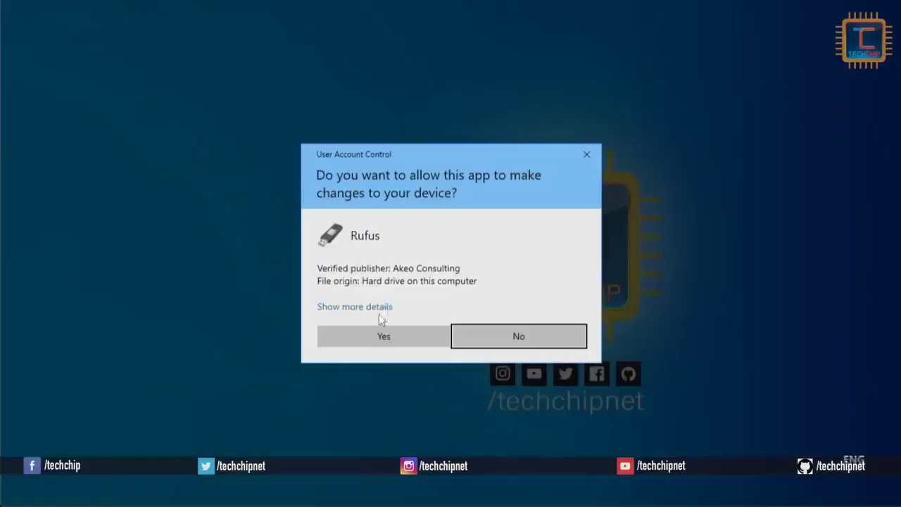
click(372, 336)
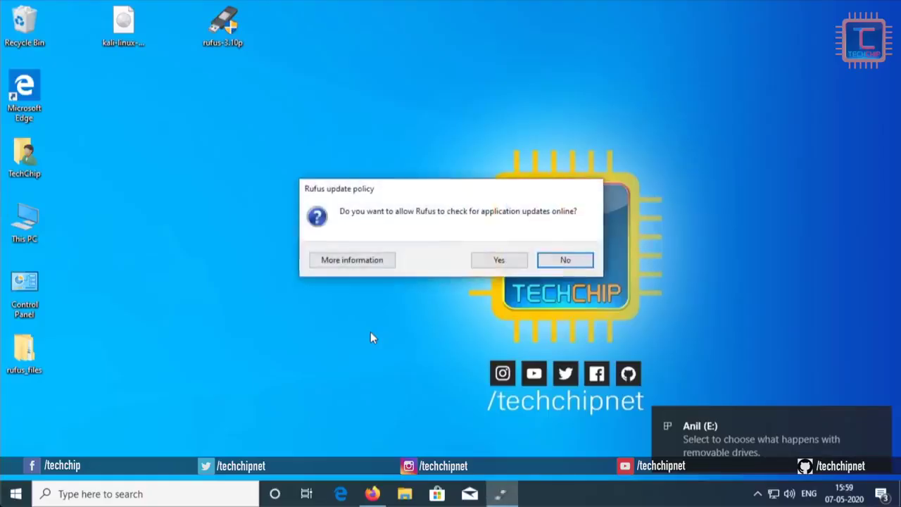
click(565, 261)
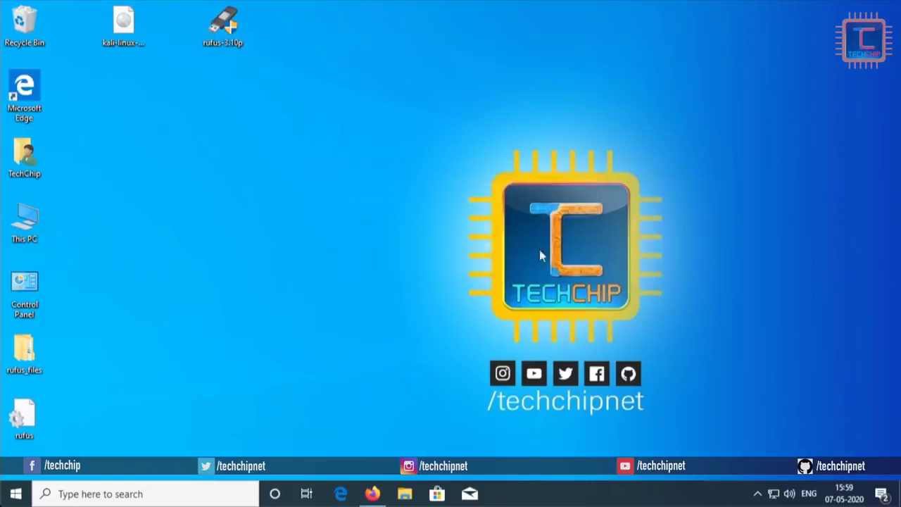
drag(464, 38, 320, 17)
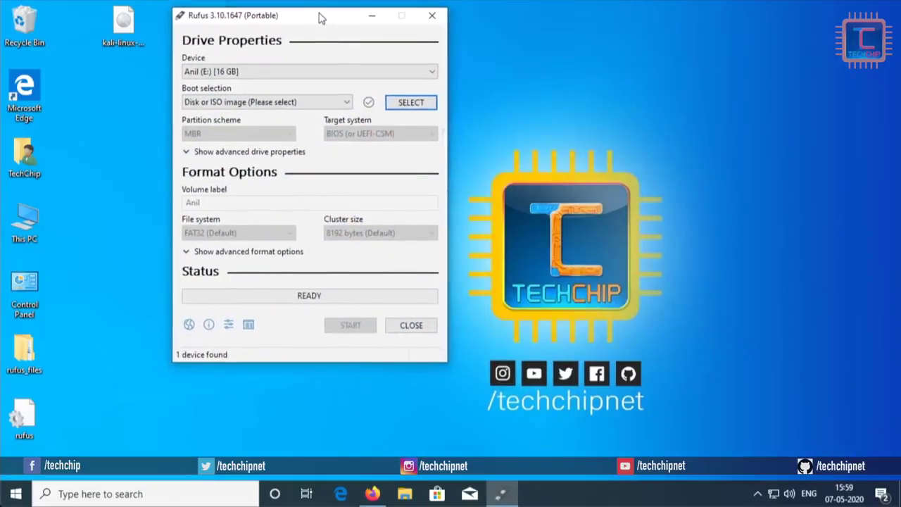
Step: Keep the 16 GB USB drive (E:) as the device and load the kali-linux-2020.1b-live-amd64 image for booting
click(219, 73)
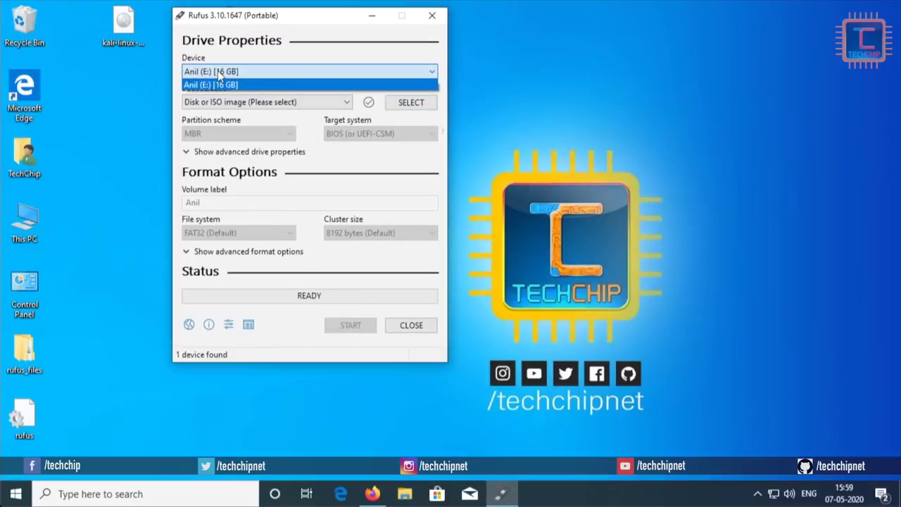
click(219, 73)
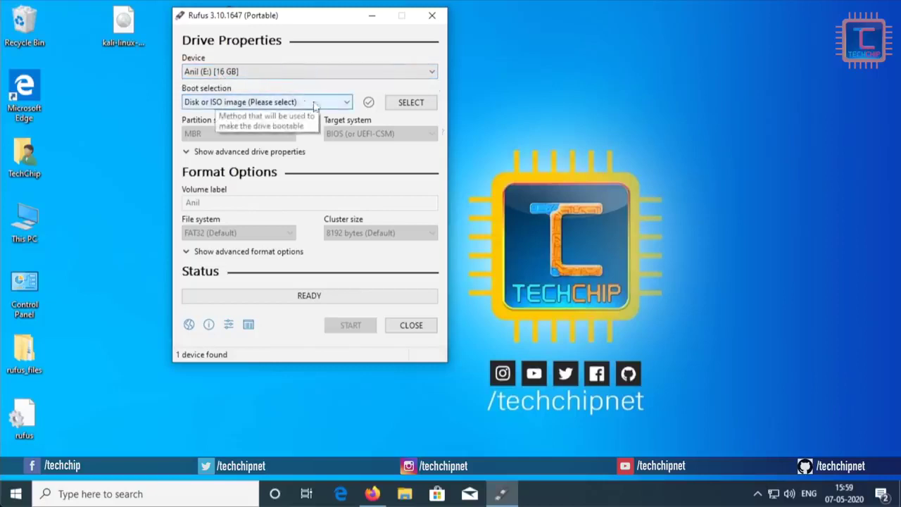
click(411, 104)
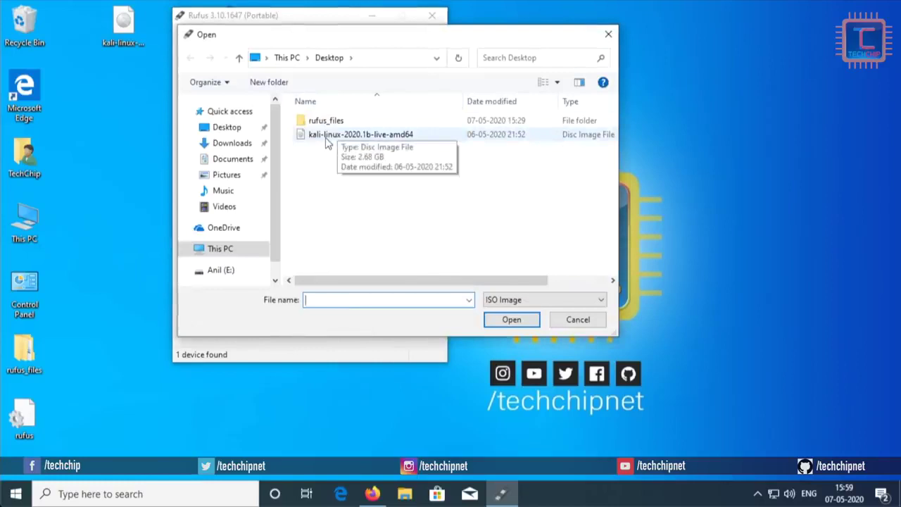
click(328, 135)
click(512, 319)
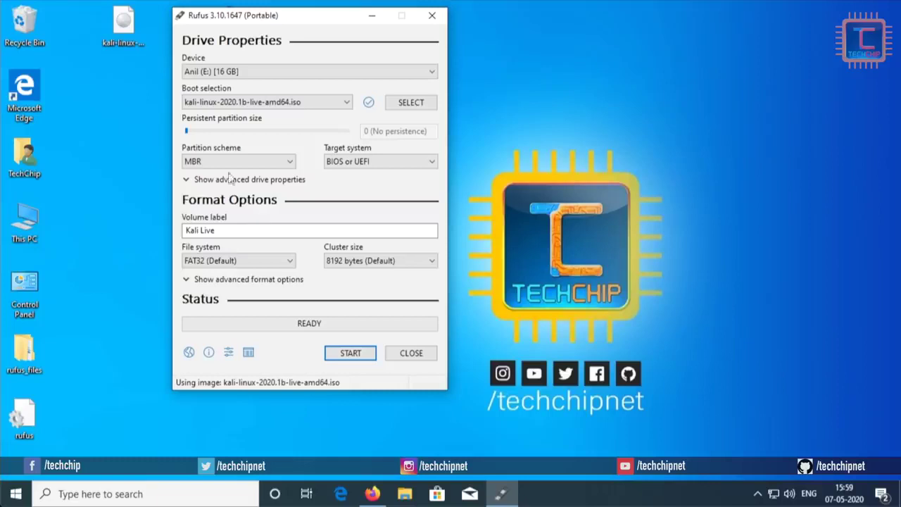
Step: Set the persistent partition size to 8 GB, keeping the MBR partition scheme and the BIOS or UEFI target system
drag(192, 136, 290, 134)
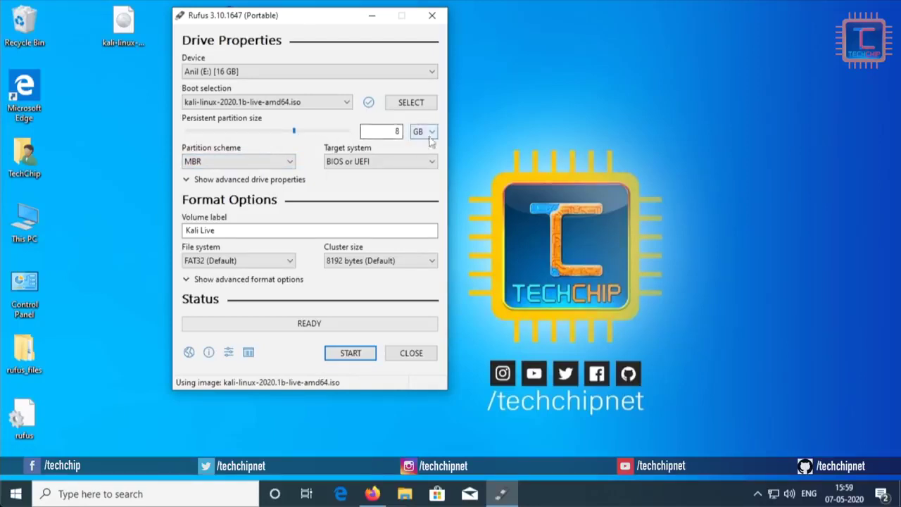
click(270, 163)
click(291, 161)
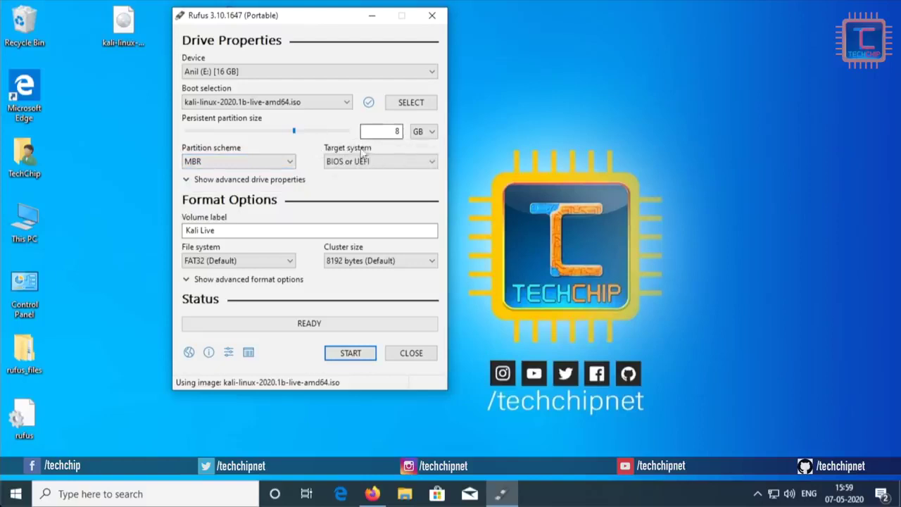
click(290, 162)
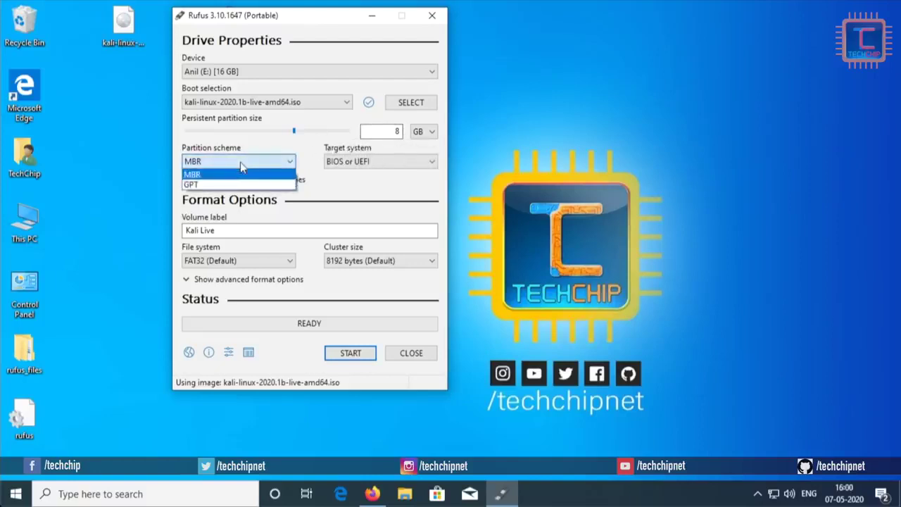
click(241, 161)
click(413, 160)
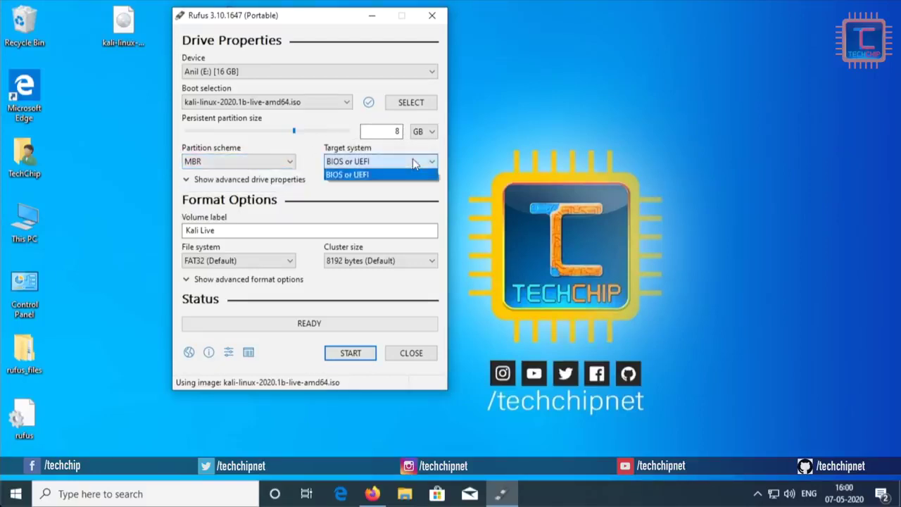
click(413, 160)
Step: Set the volume label to Kali Linux, write the image to the USB drive accepting its erasure, and close Rufus
click(227, 230)
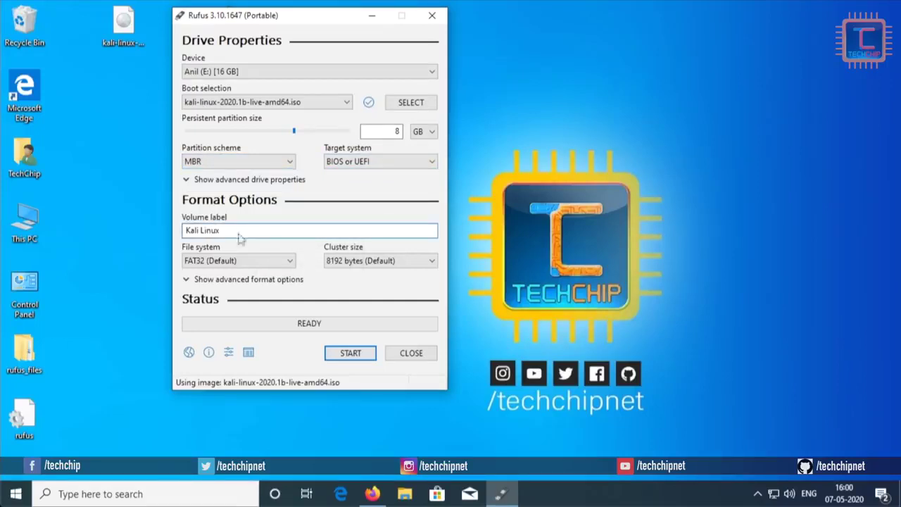
click(345, 360)
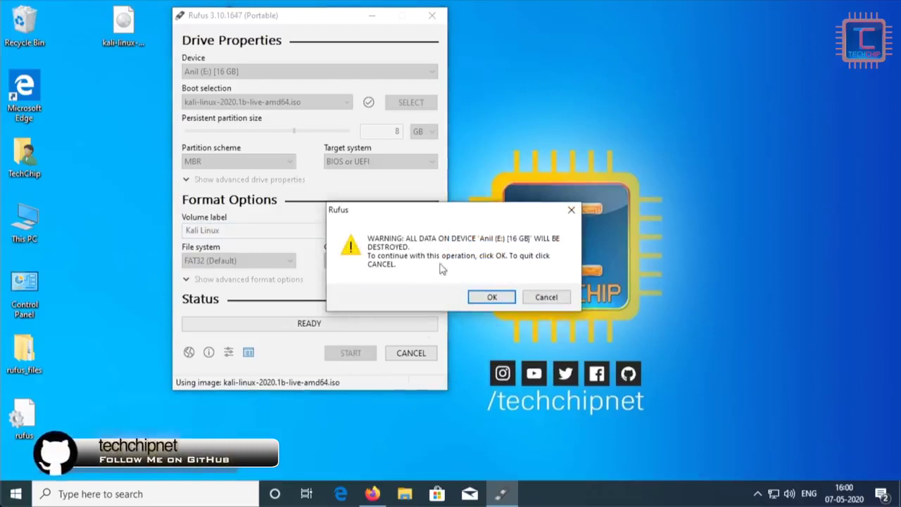
click(493, 297)
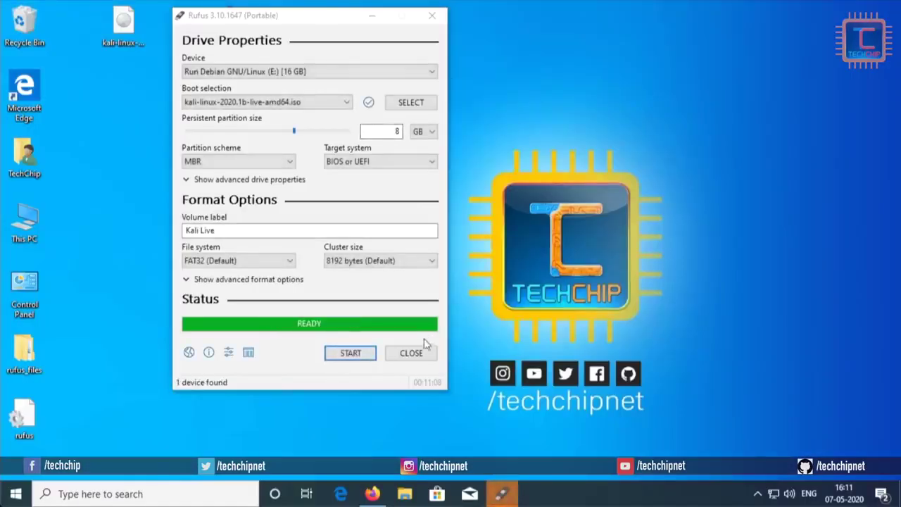
click(412, 353)
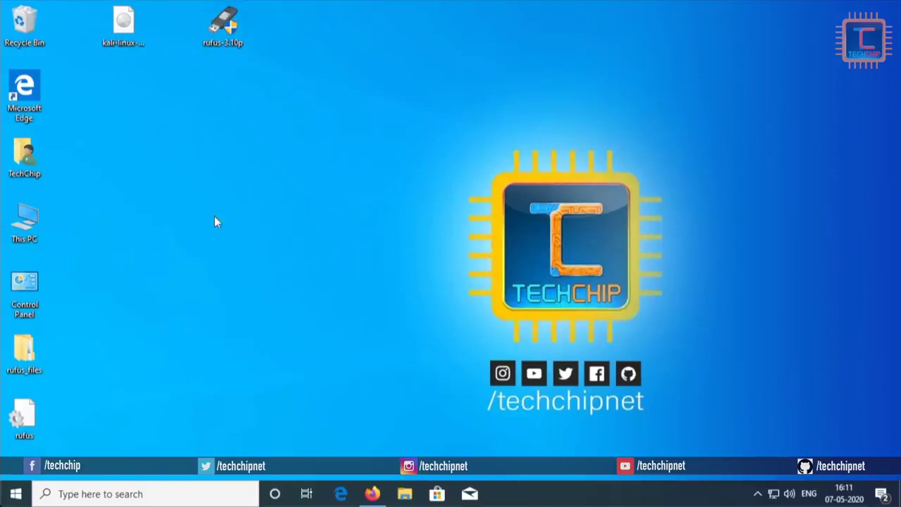
Step: Examine both partitions of the removable USB disk in Disk Management, and close Computer Management
right_click(30, 231)
click(81, 266)
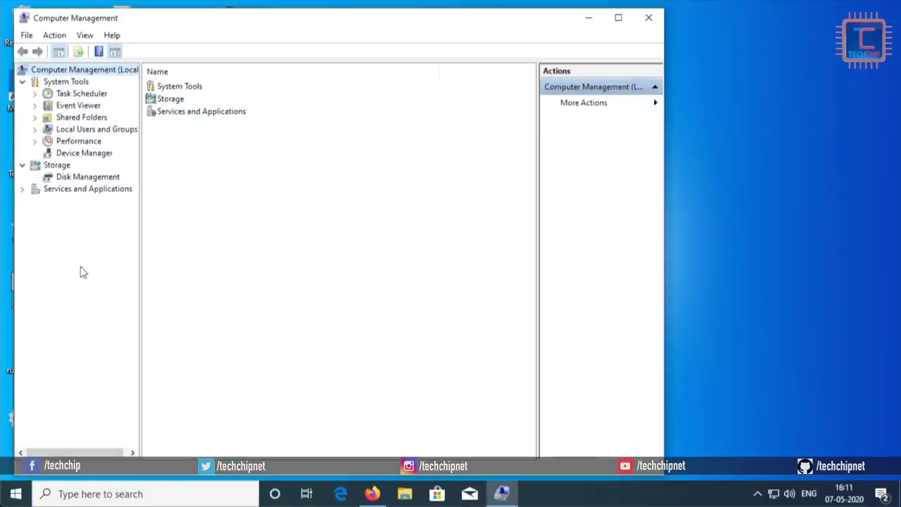
click(88, 176)
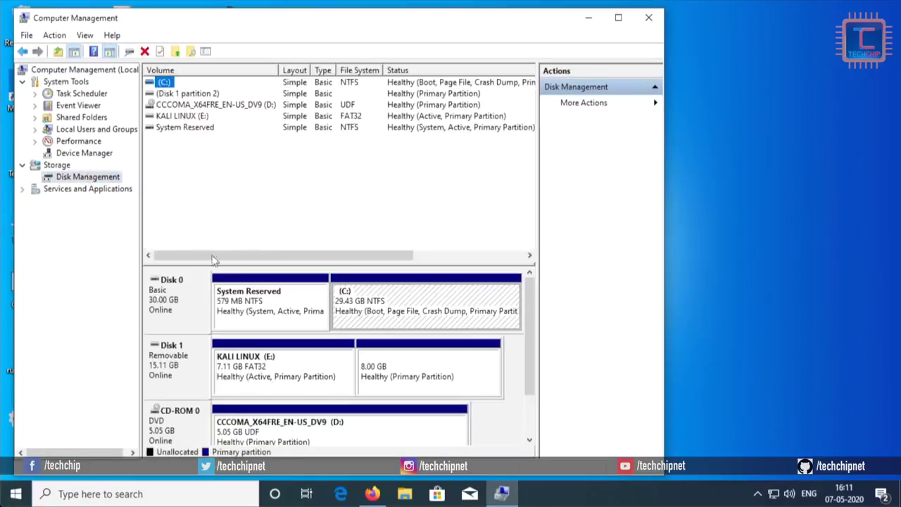
click(248, 375)
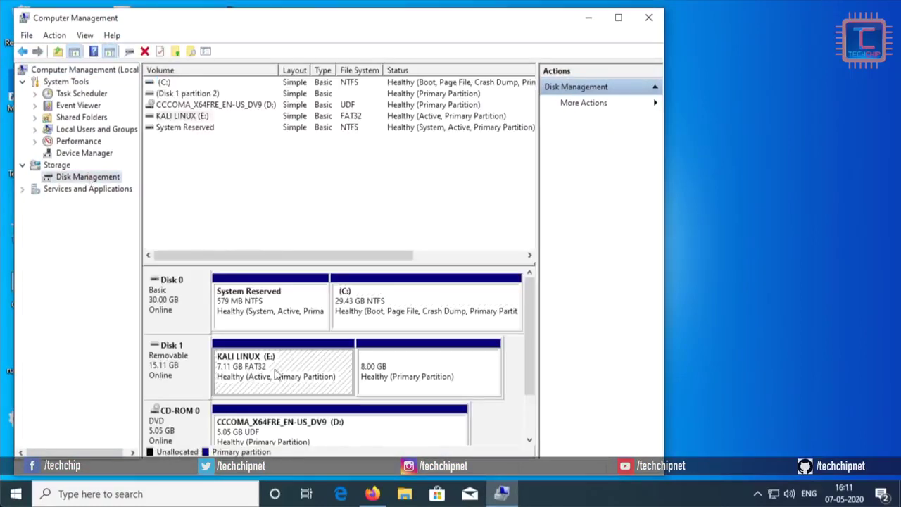
click(393, 378)
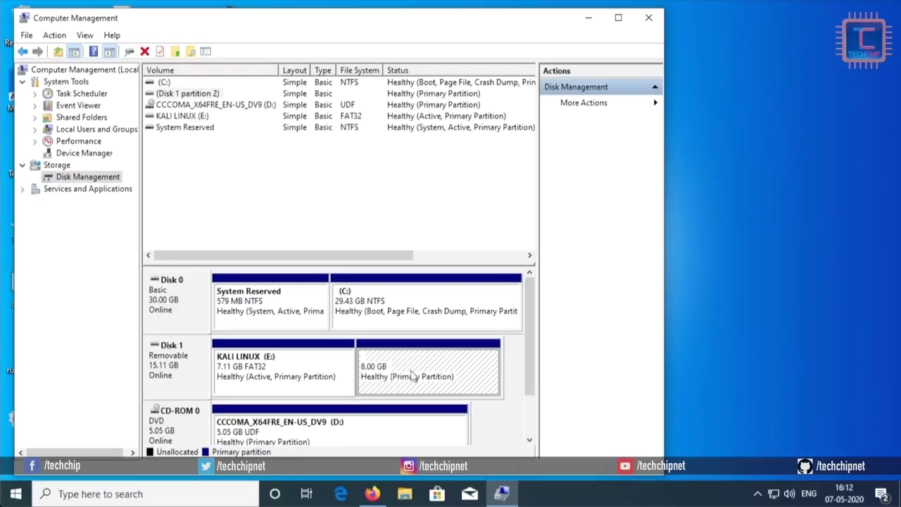
click(297, 375)
click(434, 372)
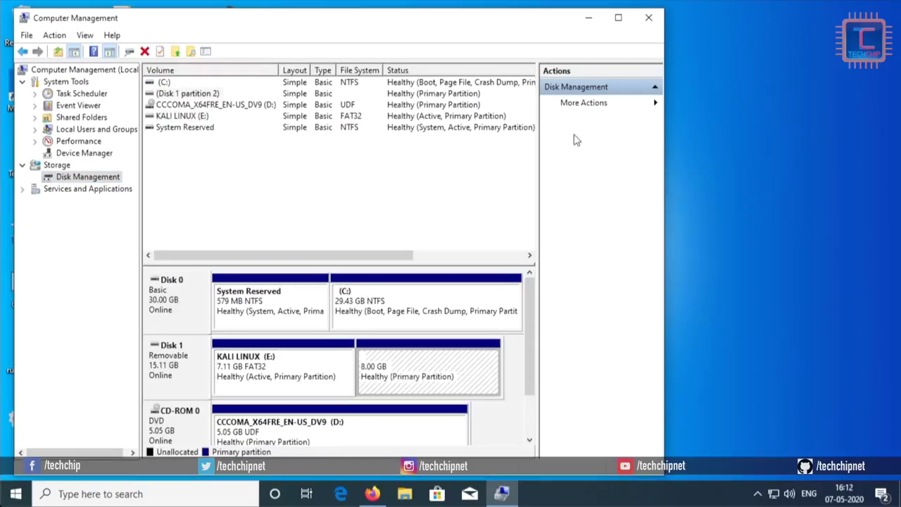
click(648, 19)
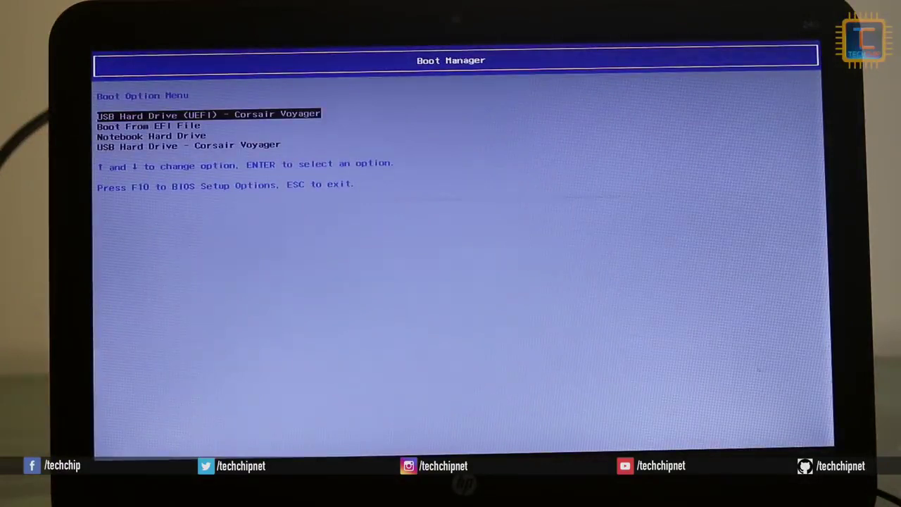
Step: Boot the laptop from the USB Hard Drive (UEFI) - Corsair Voyager option in the Boot Manager
key(Down)
key(Down)
key(Down)
key(Up)
key(Up)
key(Up)
key(Return)
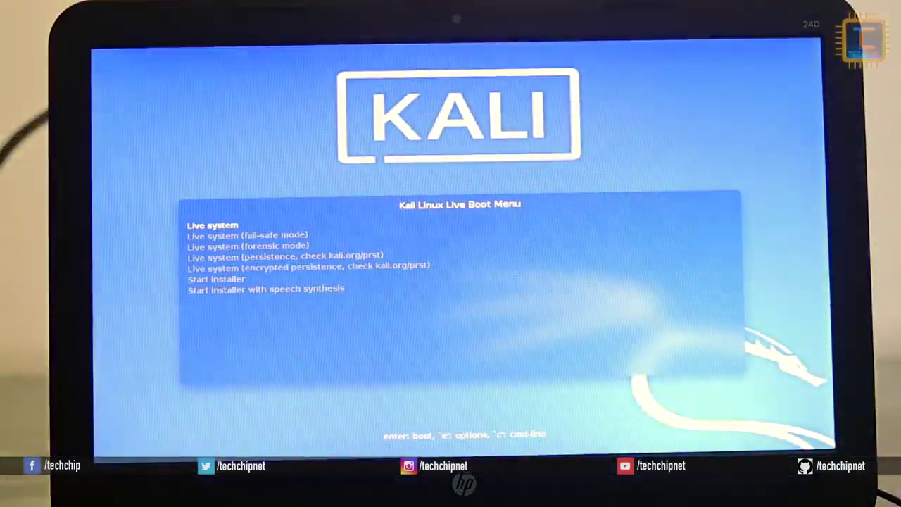
Step: Boot Kali Linux with the Live system (persistence) option
key(Down)
key(Down)
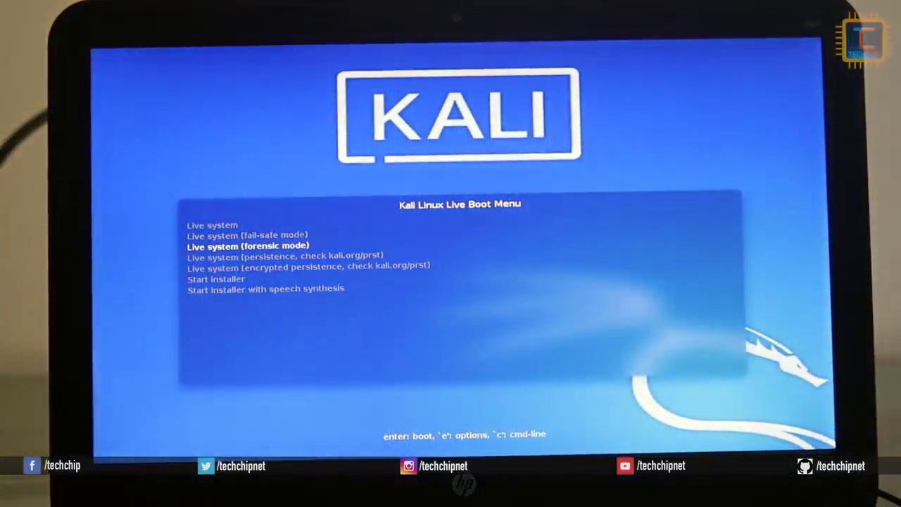
key(Down)
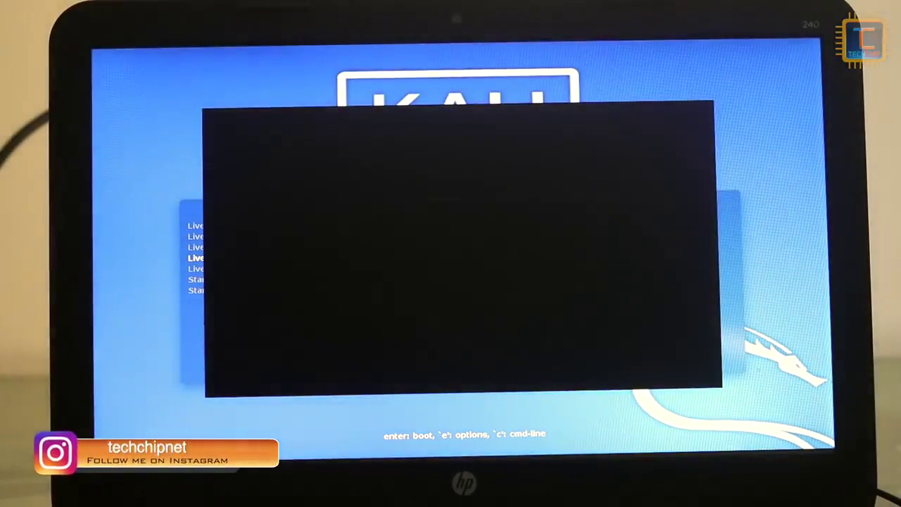
key(Return)
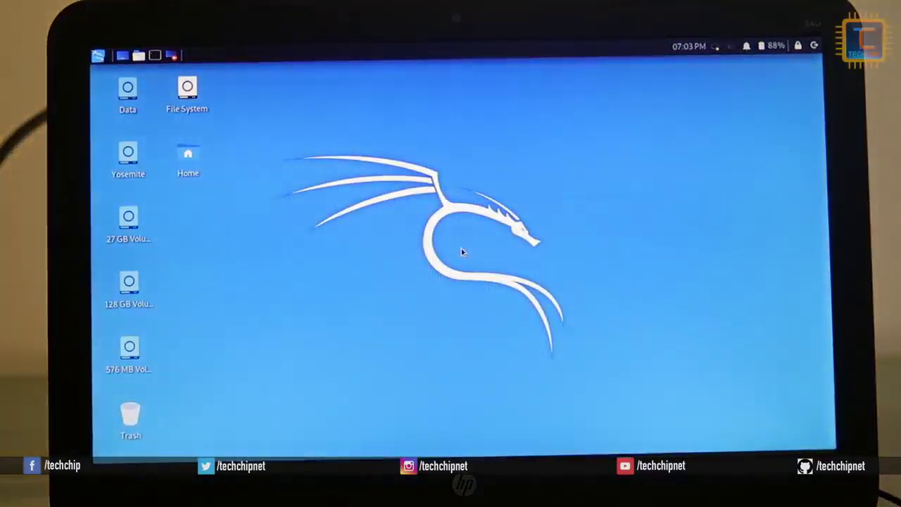
Step: Launch Kazam and start a fullscreen screencast with the mouse cursor included and a 5-second delay
click(97, 60)
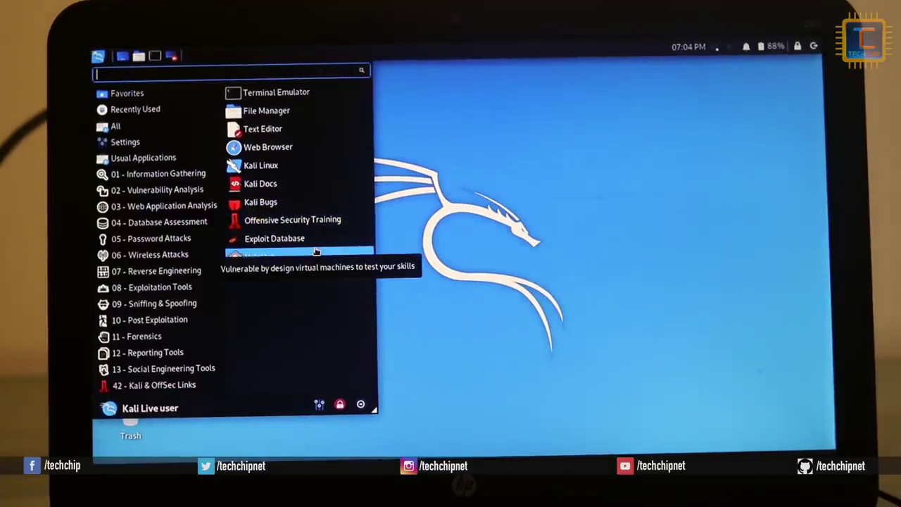
text(kazam)
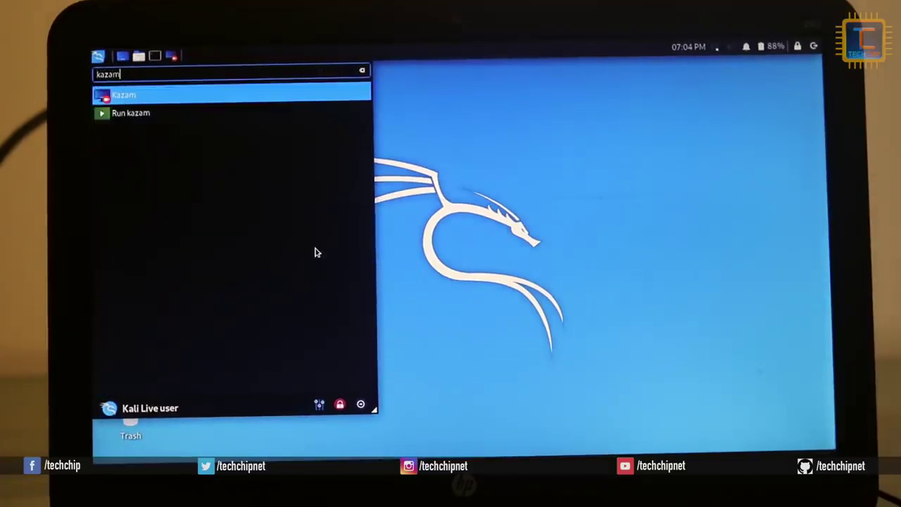
key(Return)
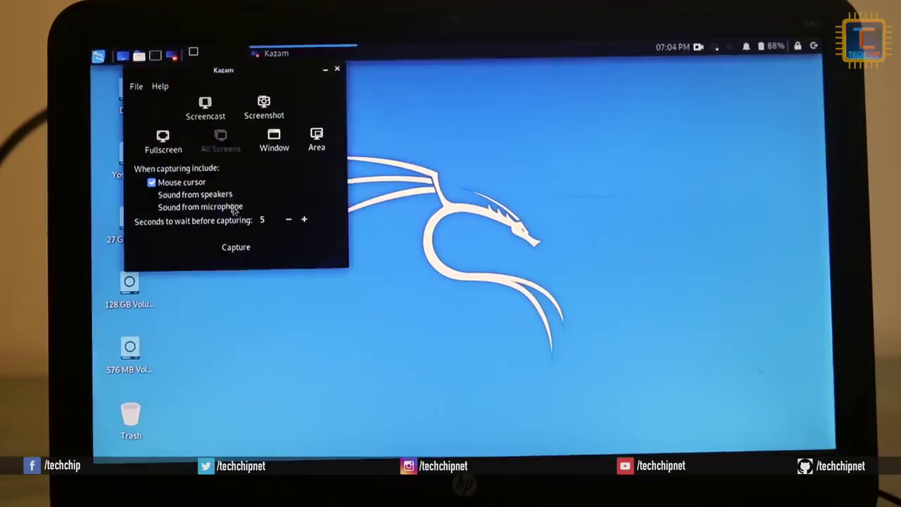
click(237, 248)
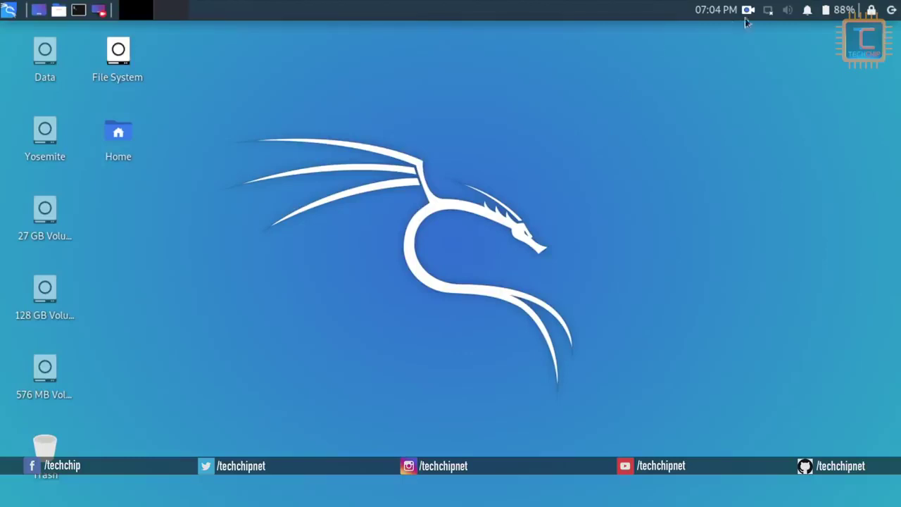
Step: Connect to the Wi-Fi network listed directly below AndroidAP, entering the network password
click(769, 11)
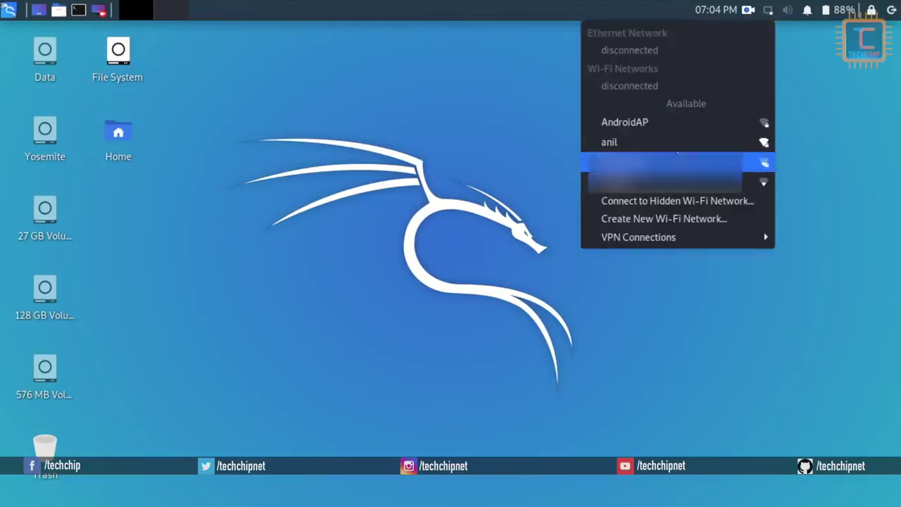
click(676, 143)
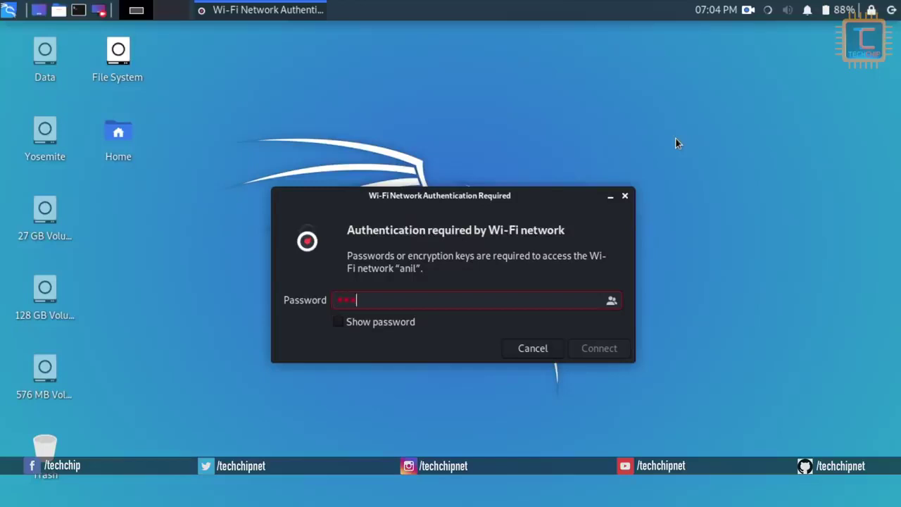
text(•••)
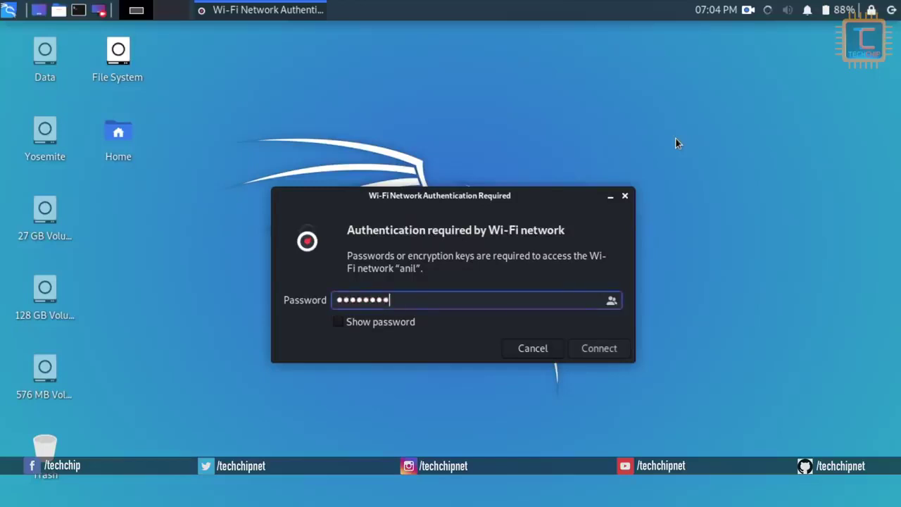
key(Return)
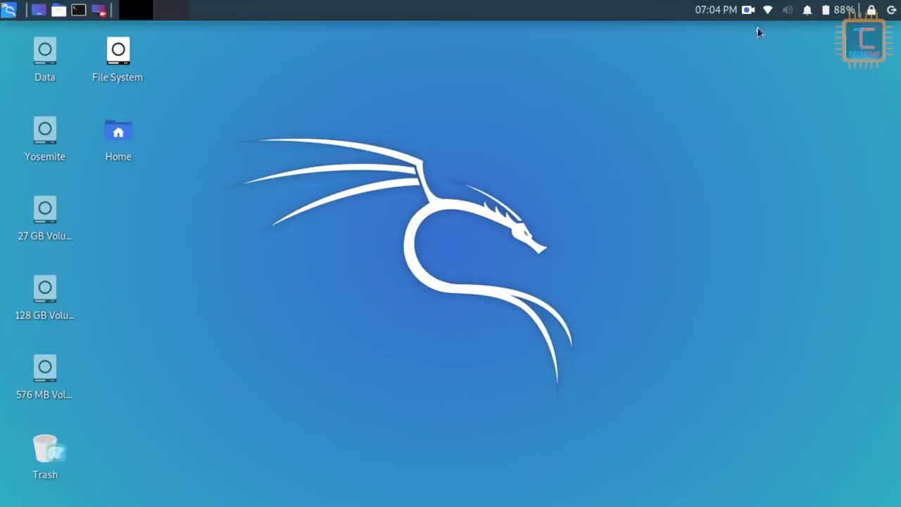
Step: List the contents of /usr/lib/live/mount/persistence/sdb2 in a terminal to check for the persistence configuration file
click(77, 12)
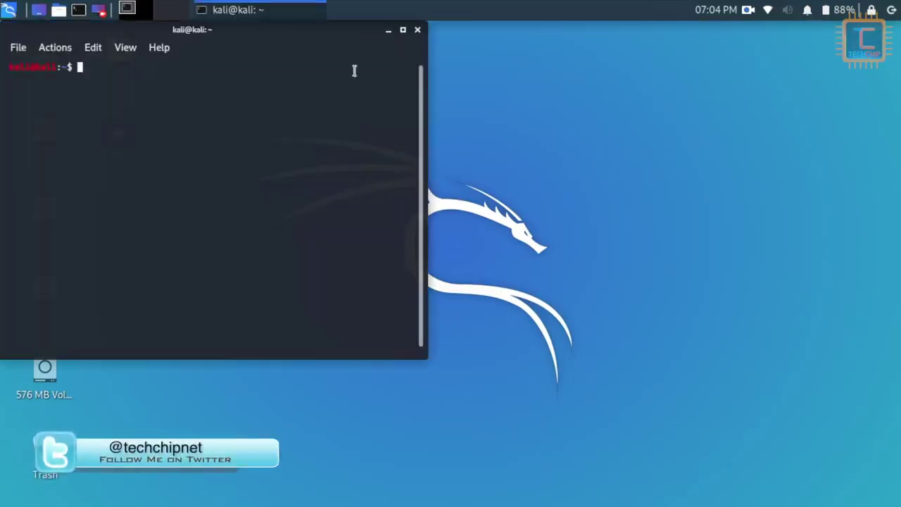
drag(290, 35, 551, 35)
text(ls)
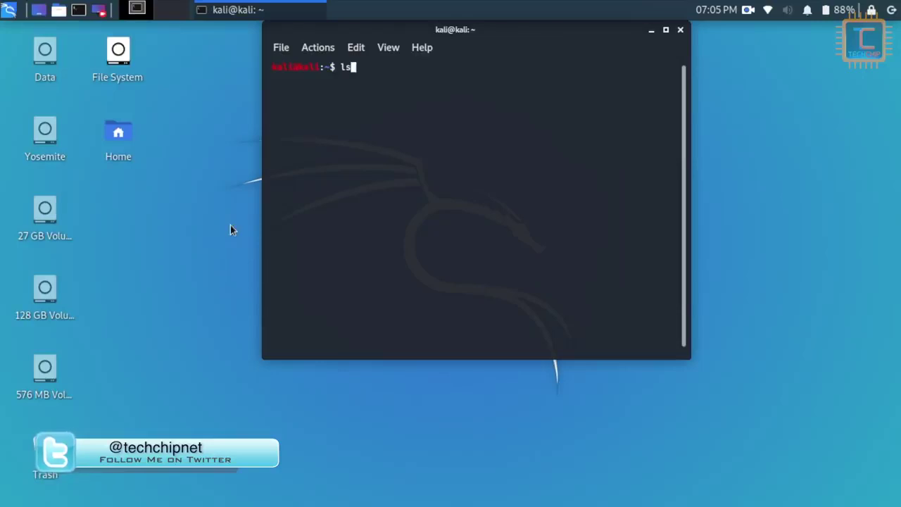
text( /usr/lib/live/mount/per)
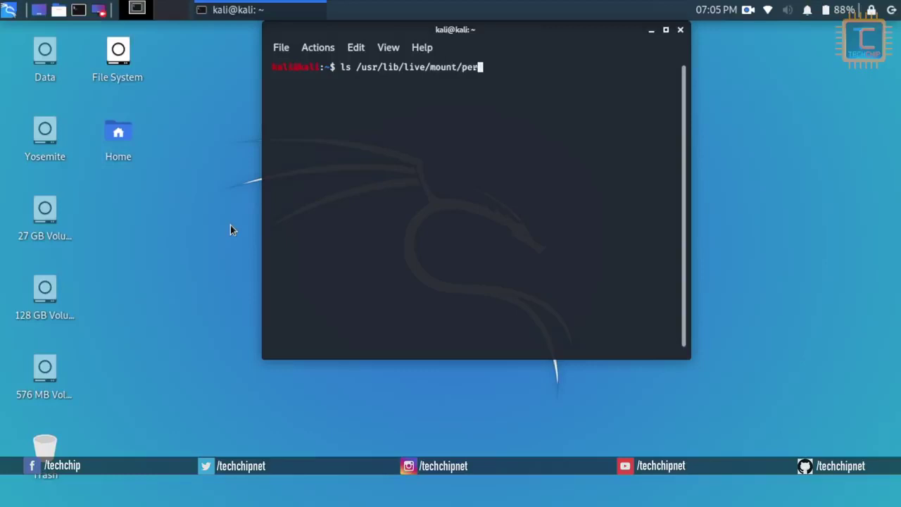
key(Tab)
key(Tab)
key(Tab)
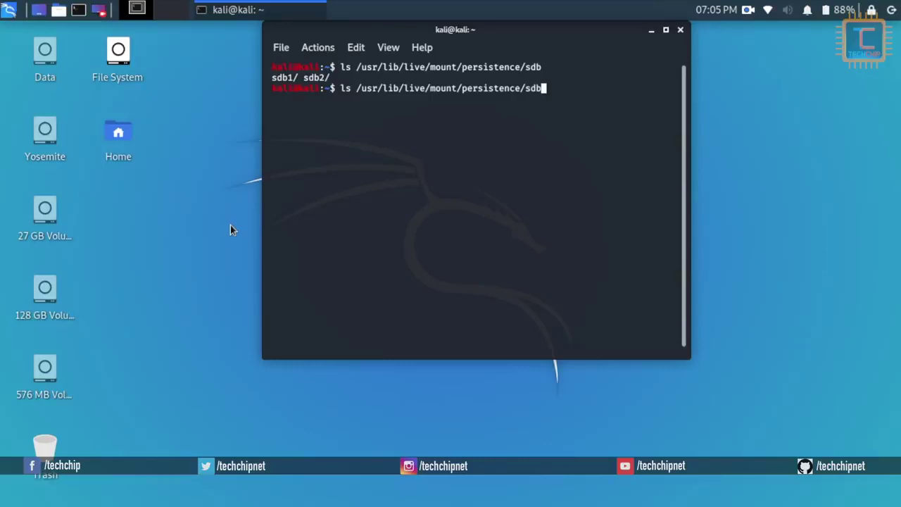
text(2)
key(Return)
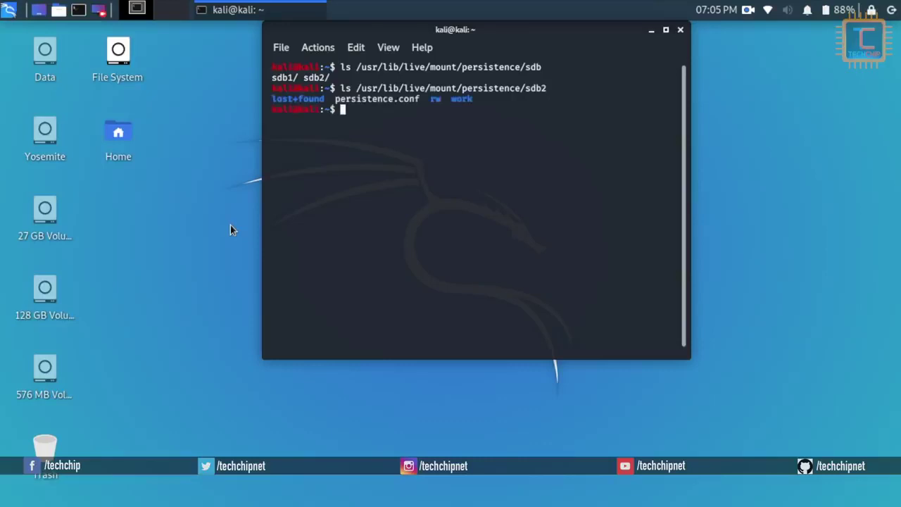
double_click(375, 99)
click(373, 121)
text(cd Desktop/)
key(Return)
text(git clone htt)
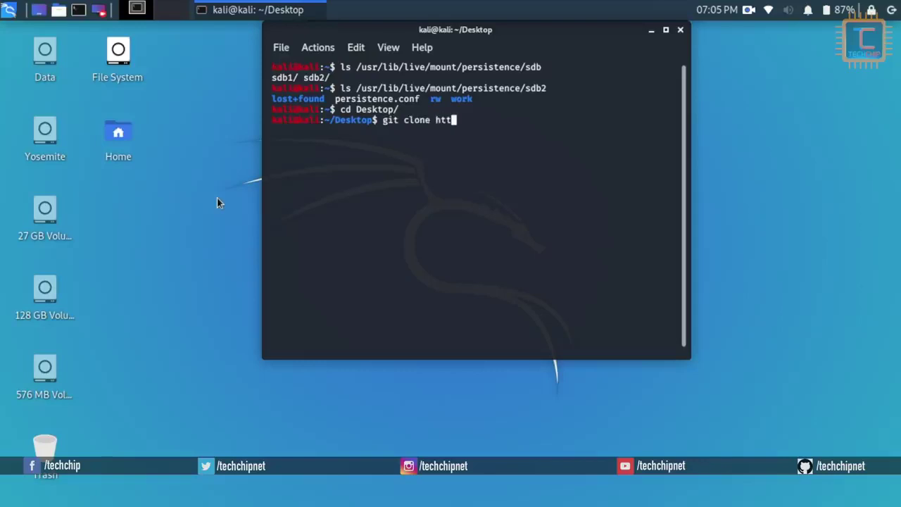
text(ps://github.c)
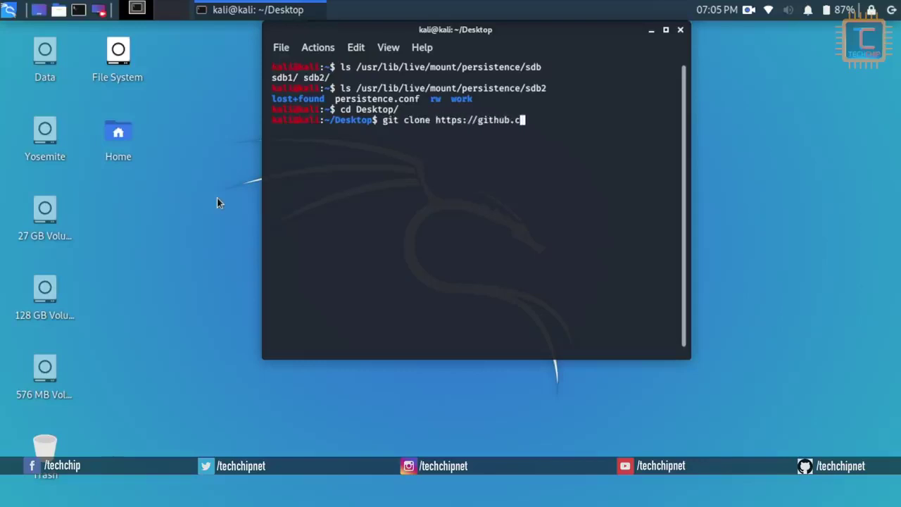
text(om/techchip)
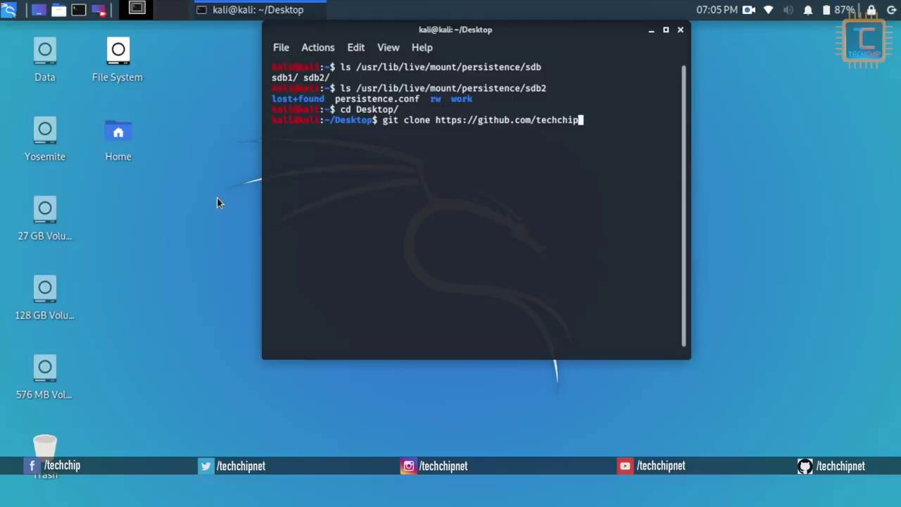
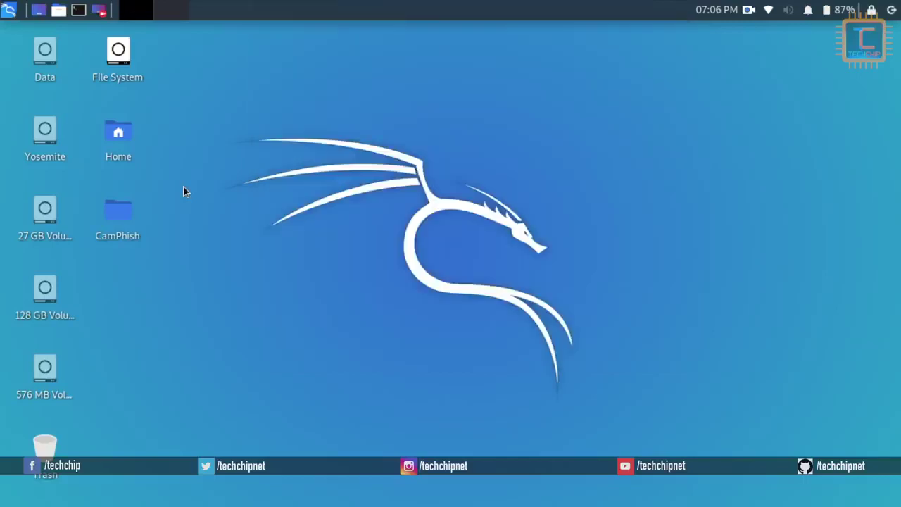
Step: Change the desktop wallpaper to the last one in the kali folder, the teal one with a small dark dragon
right_click(368, 111)
click(418, 268)
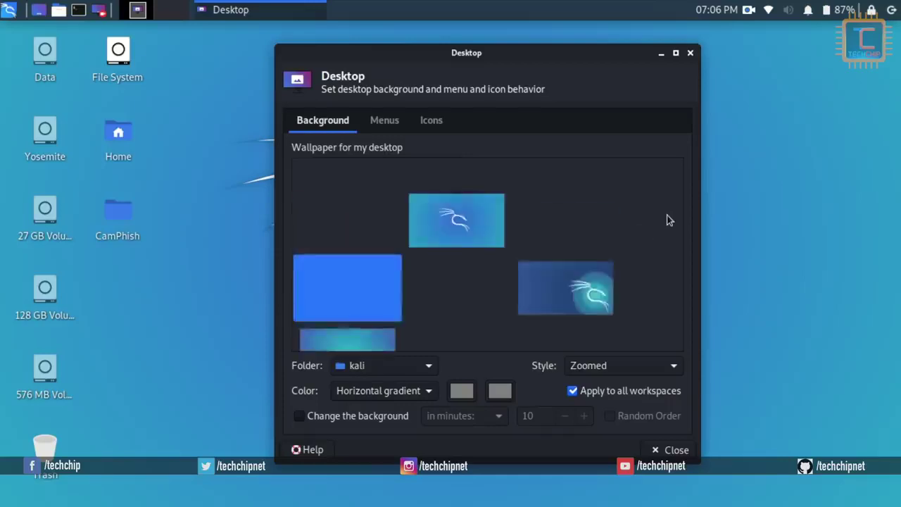
drag(676, 215, 680, 338)
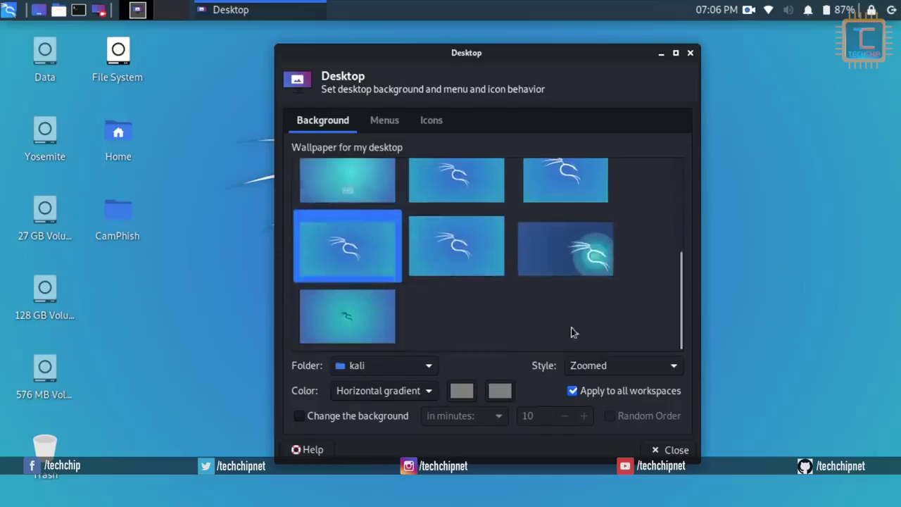
click(349, 321)
click(680, 450)
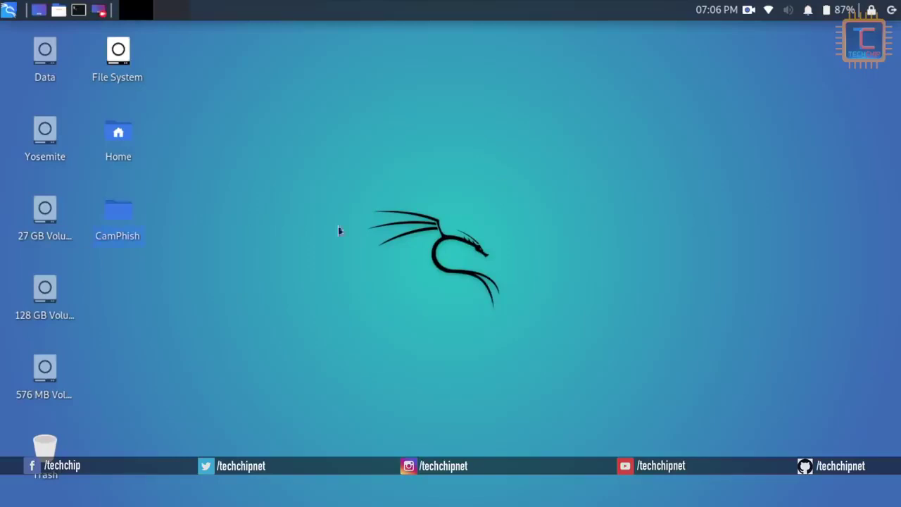
Step: Finish the running screen recording and close Kazam
click(749, 11)
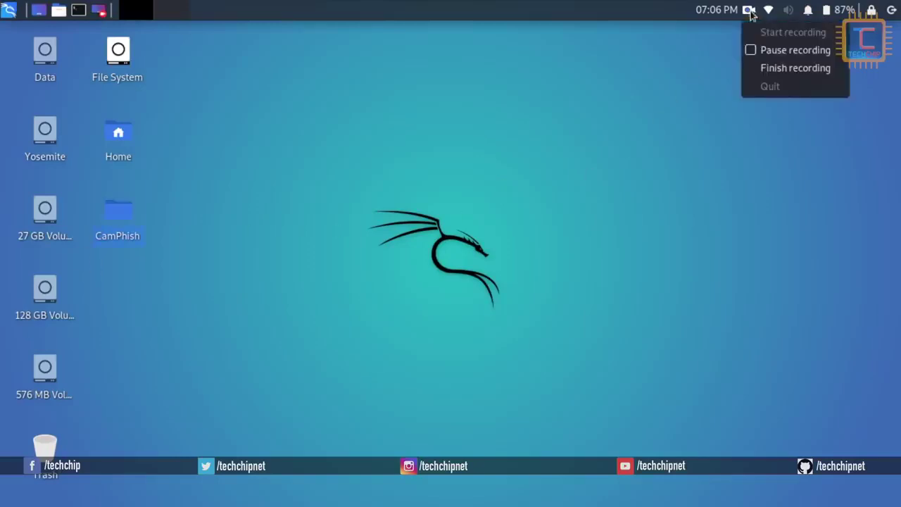
click(751, 66)
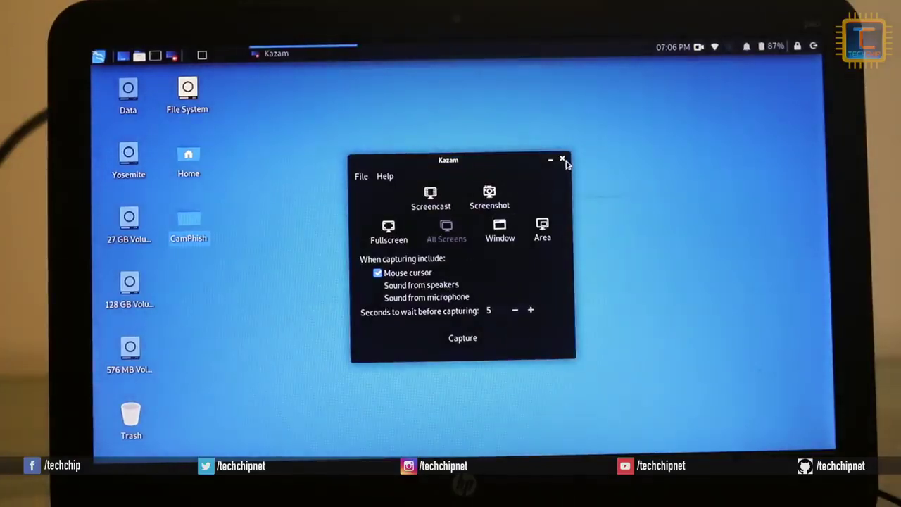
click(562, 160)
Step: Restart the laptop from USB Hard Drive (UEFI) - Corsair Voyager into the Live system (persistence) option
click(815, 48)
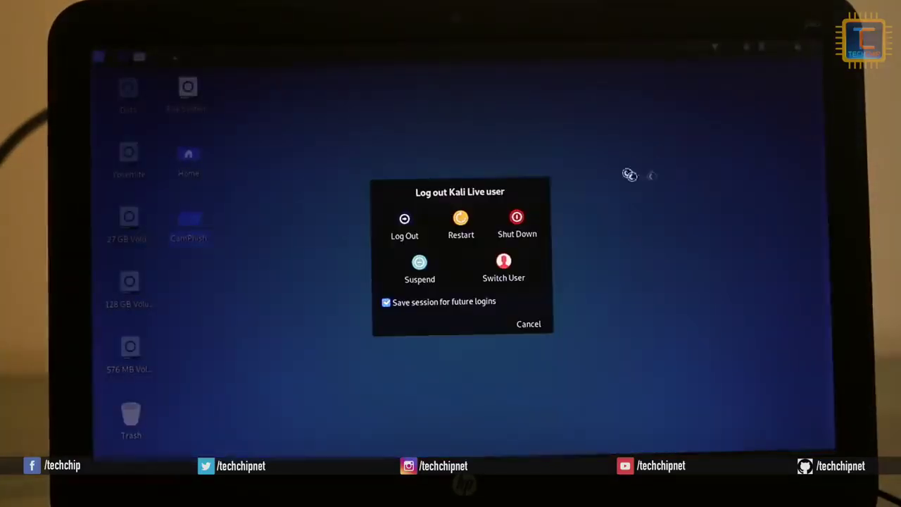
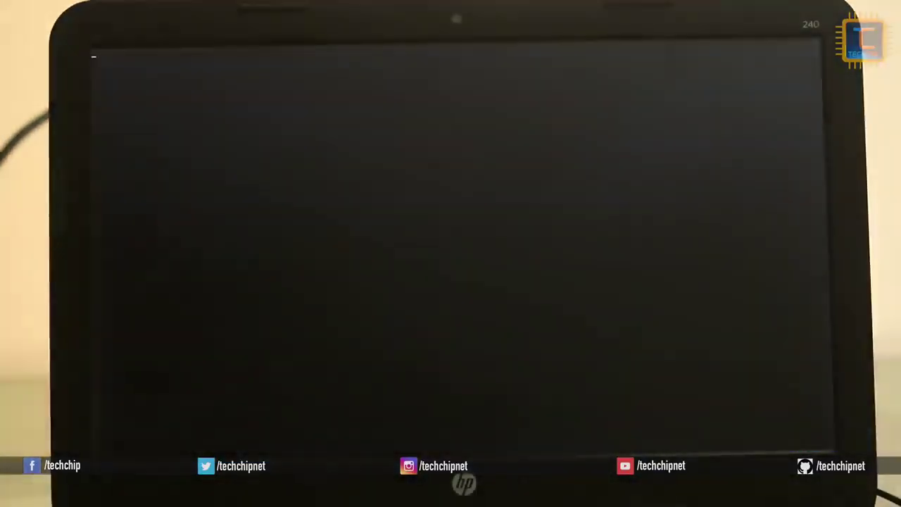
key(F9)
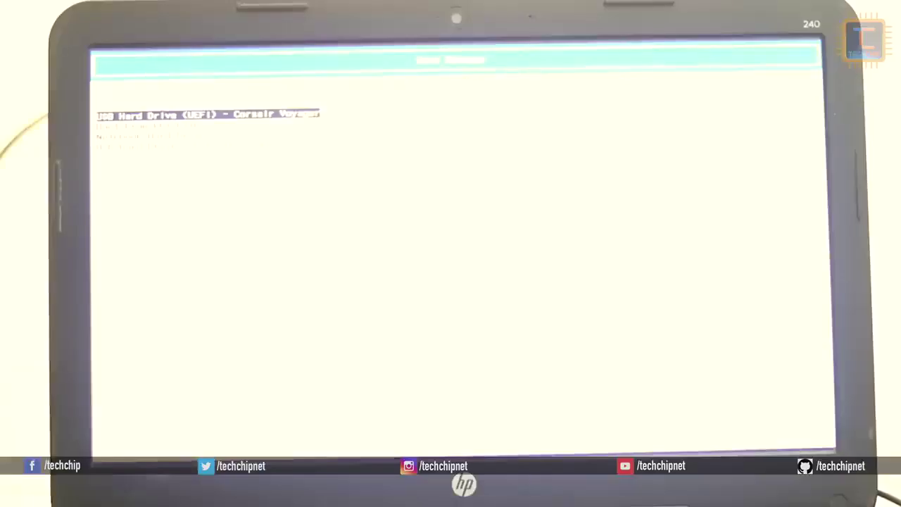
key(Return)
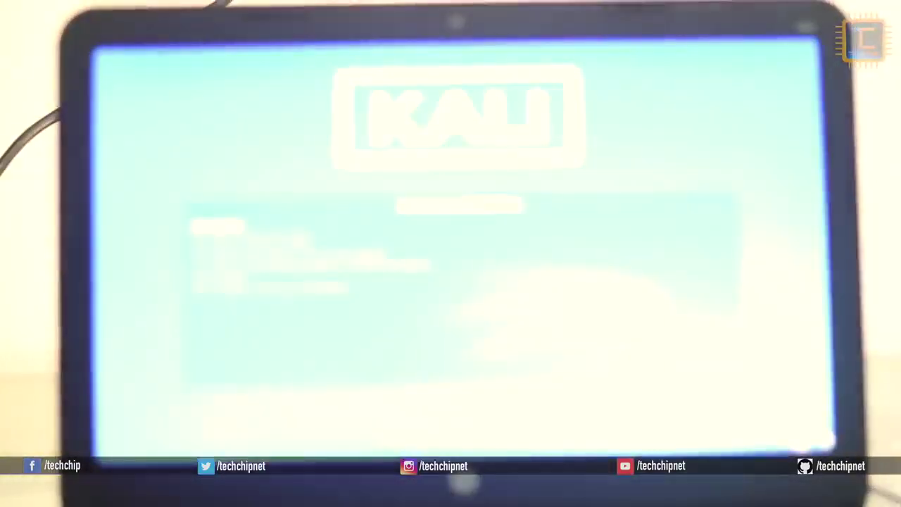
key(Down)
key(Down)
key(Down)
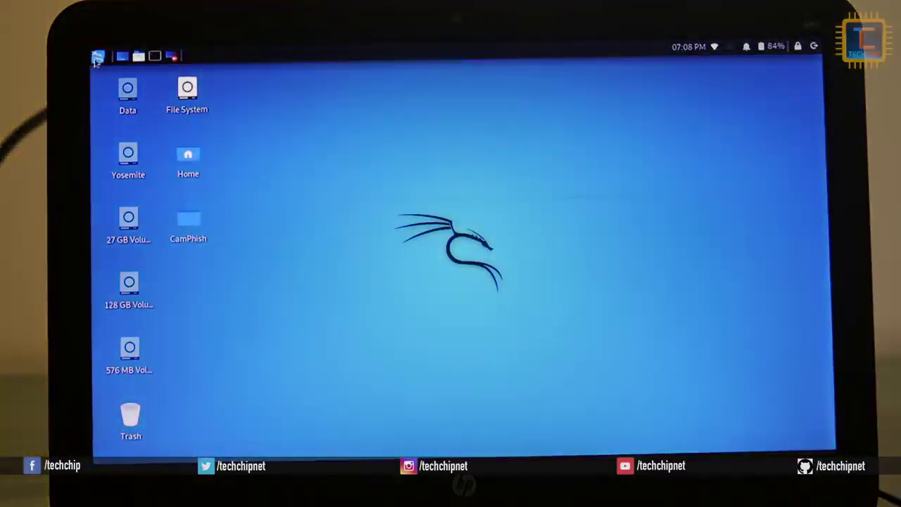
Step: Reopen Kazam on the rebooted system and start a new screencast capture
click(97, 57)
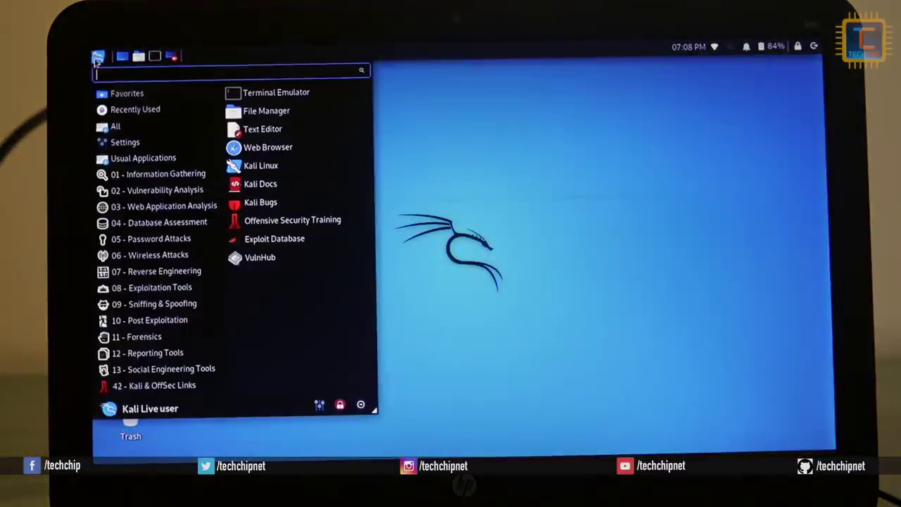
text(kaza)
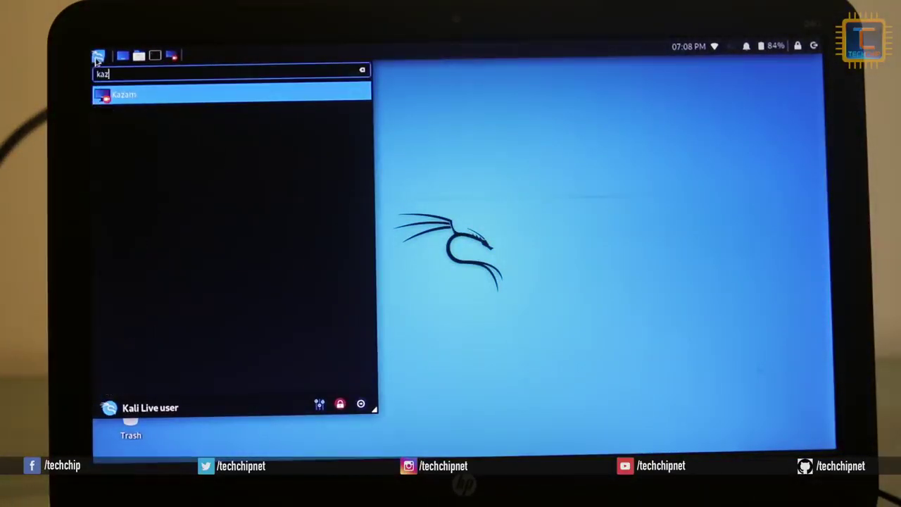
key(Return)
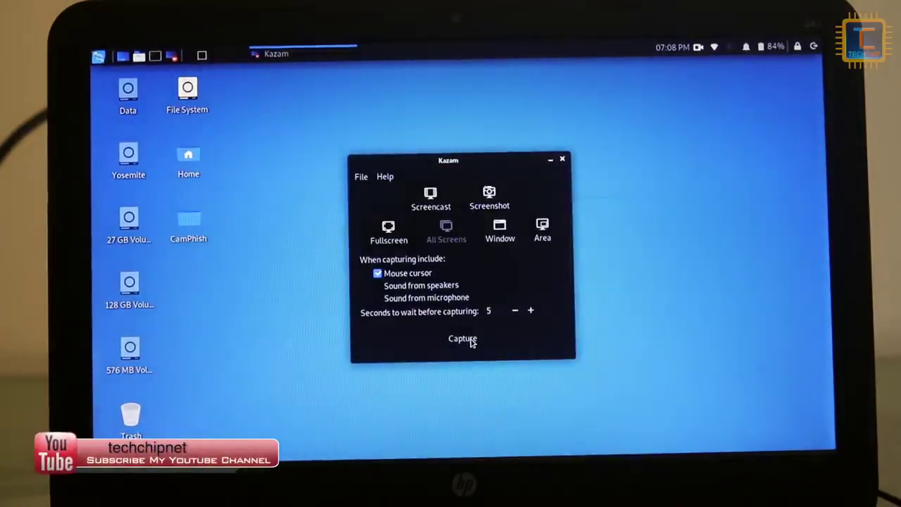
click(471, 340)
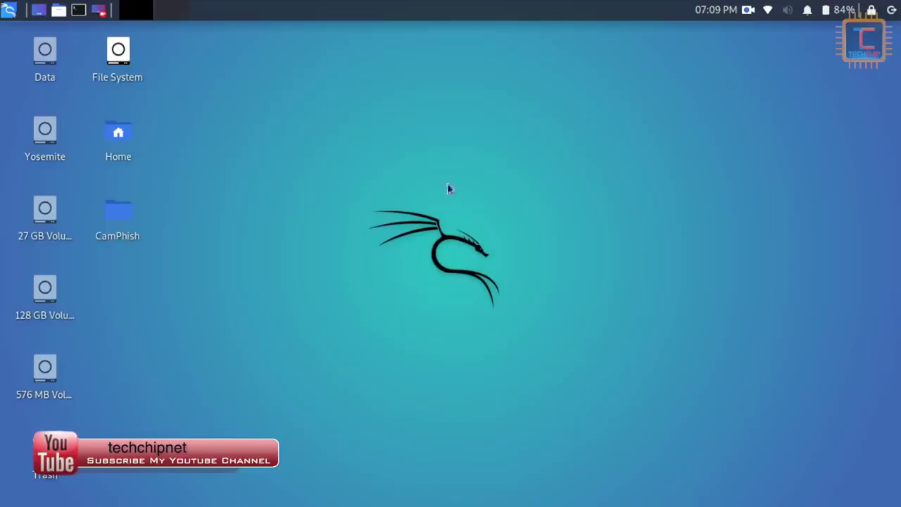
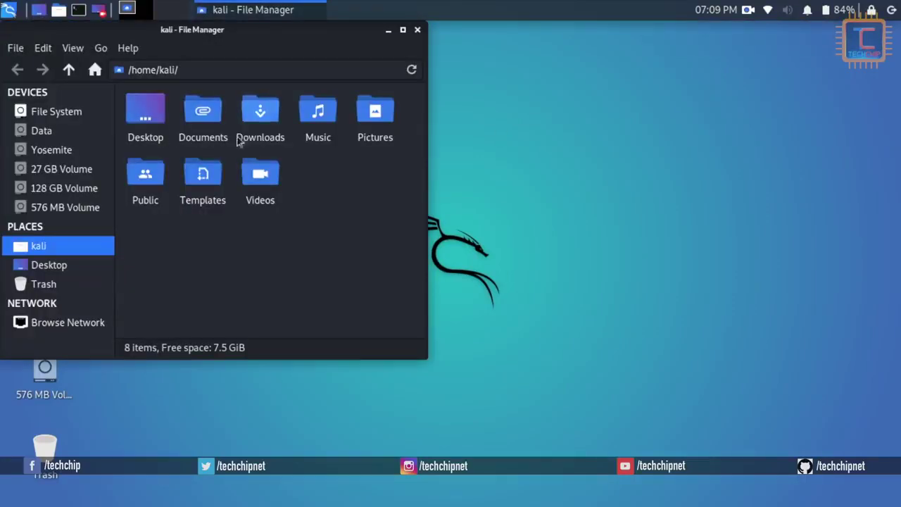
Step: Check the home Videos folder for the files saved before the reboot, and close the file manager
double_click(263, 168)
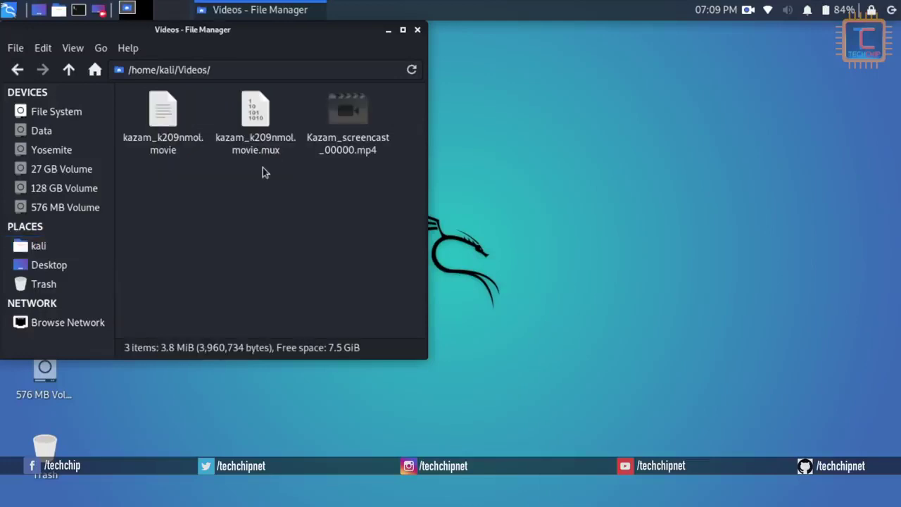
drag(298, 44, 559, 98)
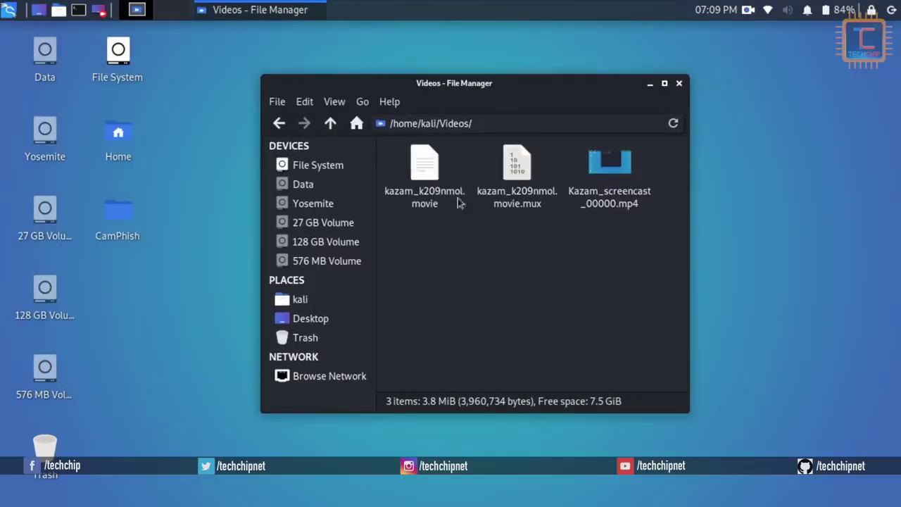
click(679, 84)
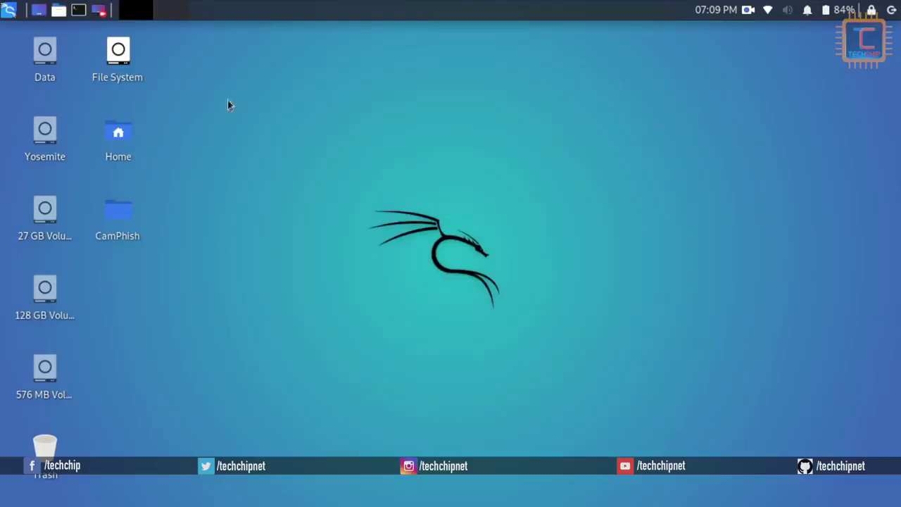
Step: Display the operating system release details in a new terminal with cat /etc/os-release
click(10, 10)
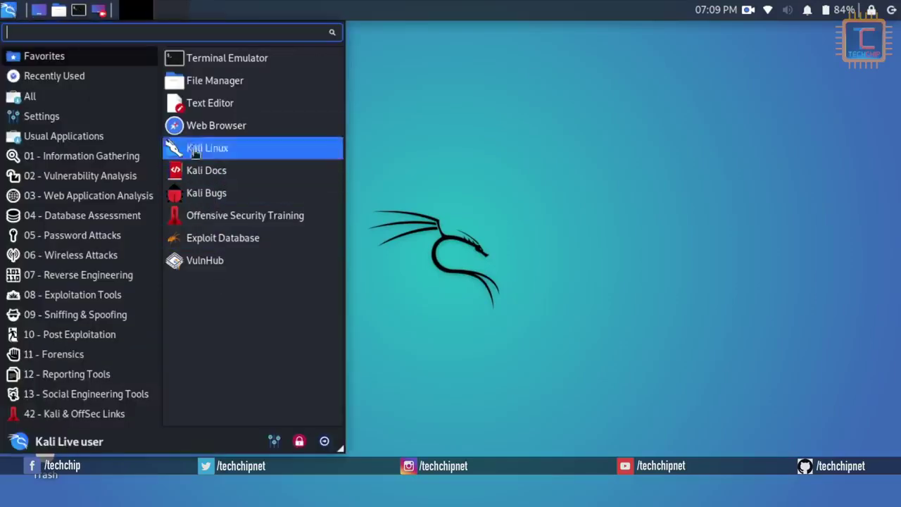
click(81, 20)
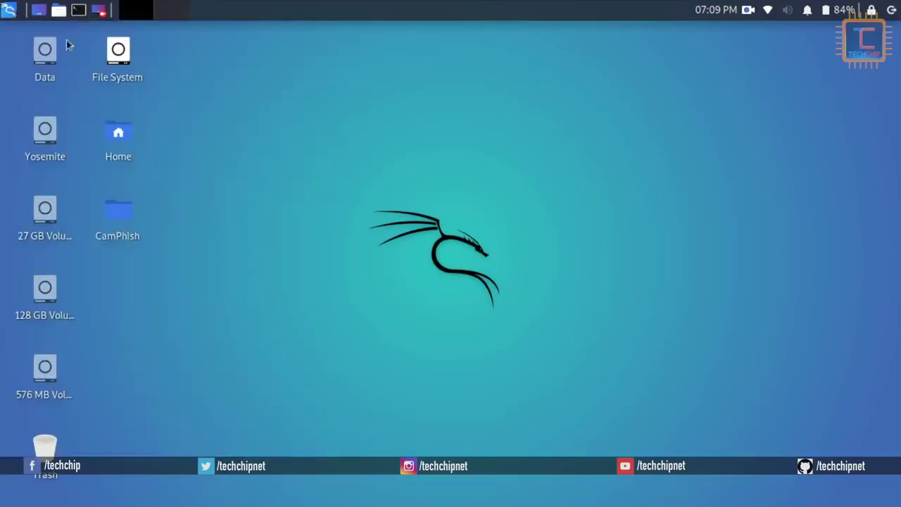
click(79, 11)
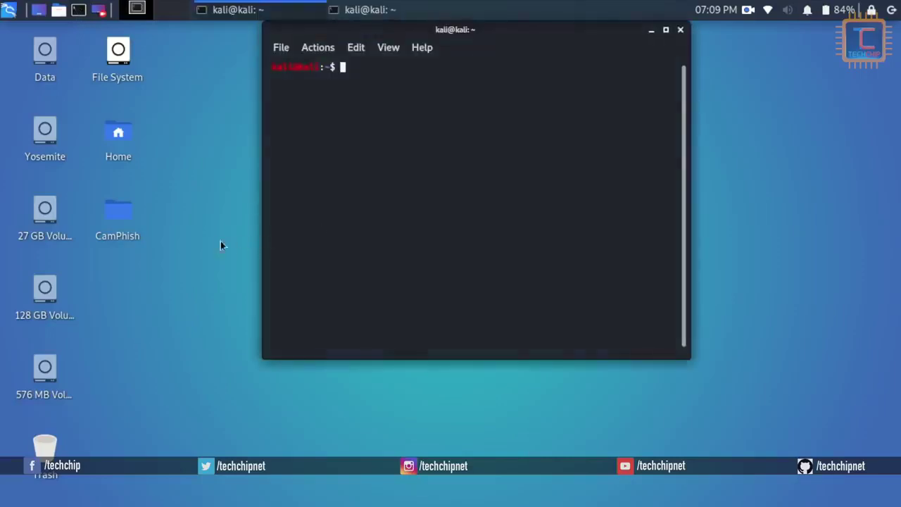
text(cat /etc/os-release)
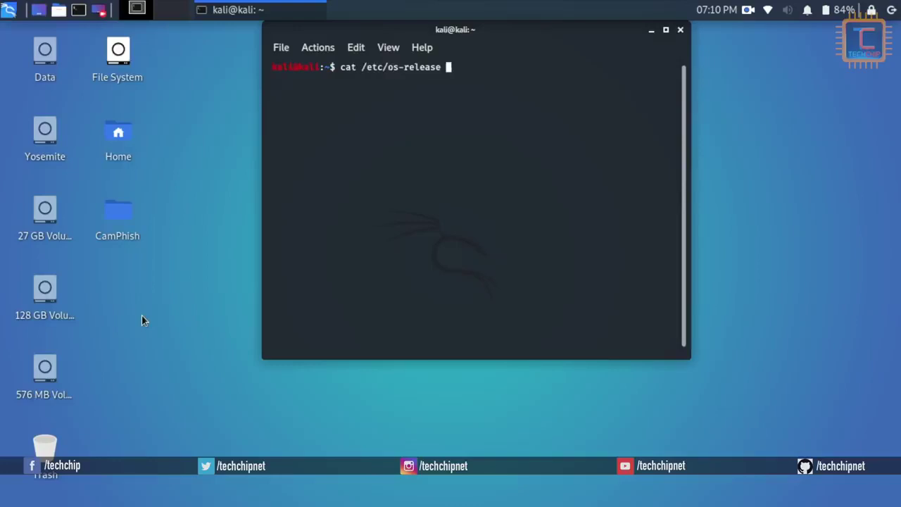
key(Return)
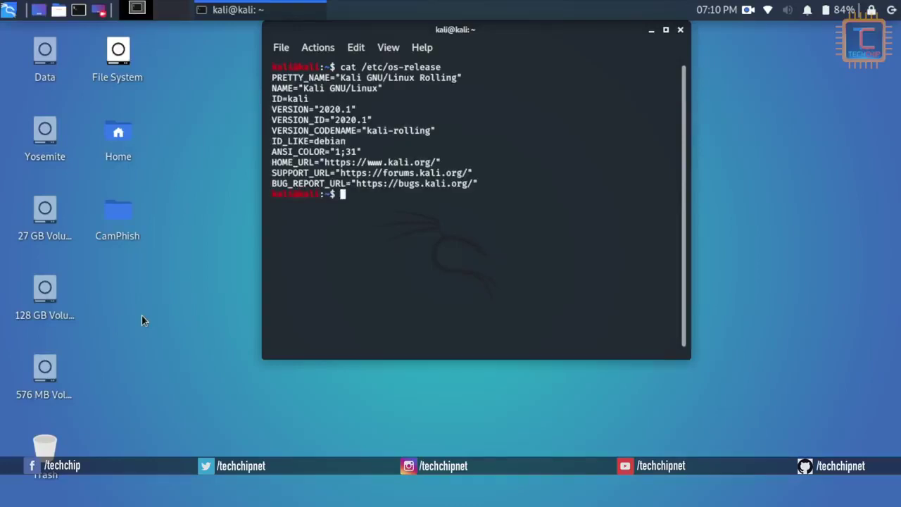